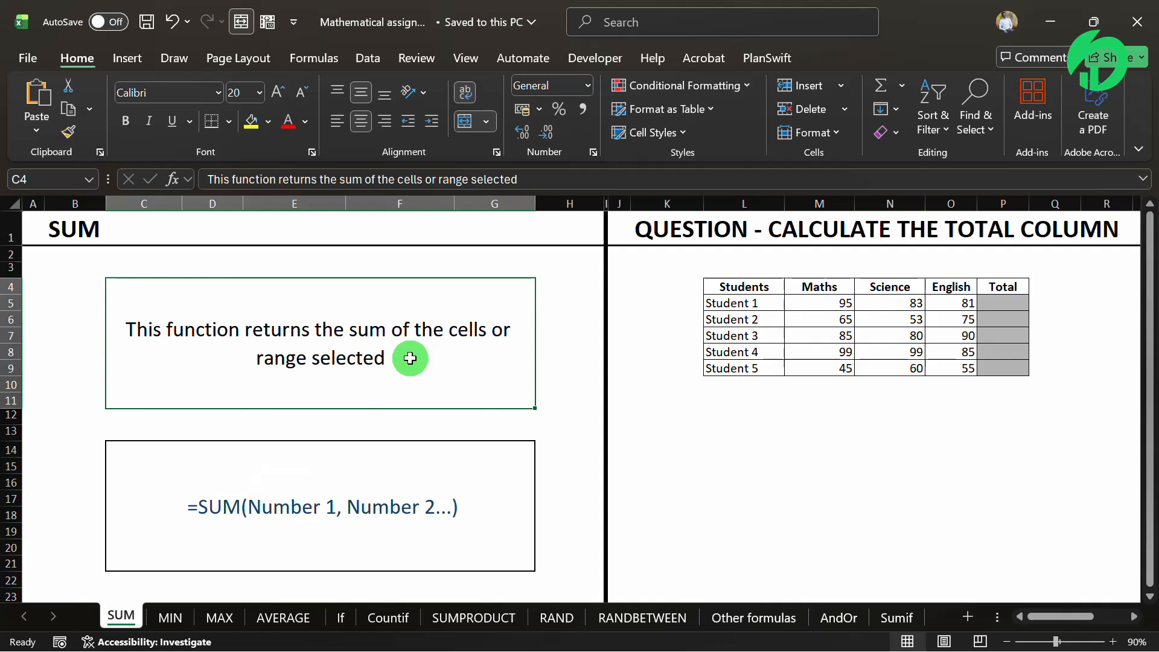
Enter the numbers 1, 2, 6 and 7 down cells K16 to K19.
left_click(697, 486)
type("1")
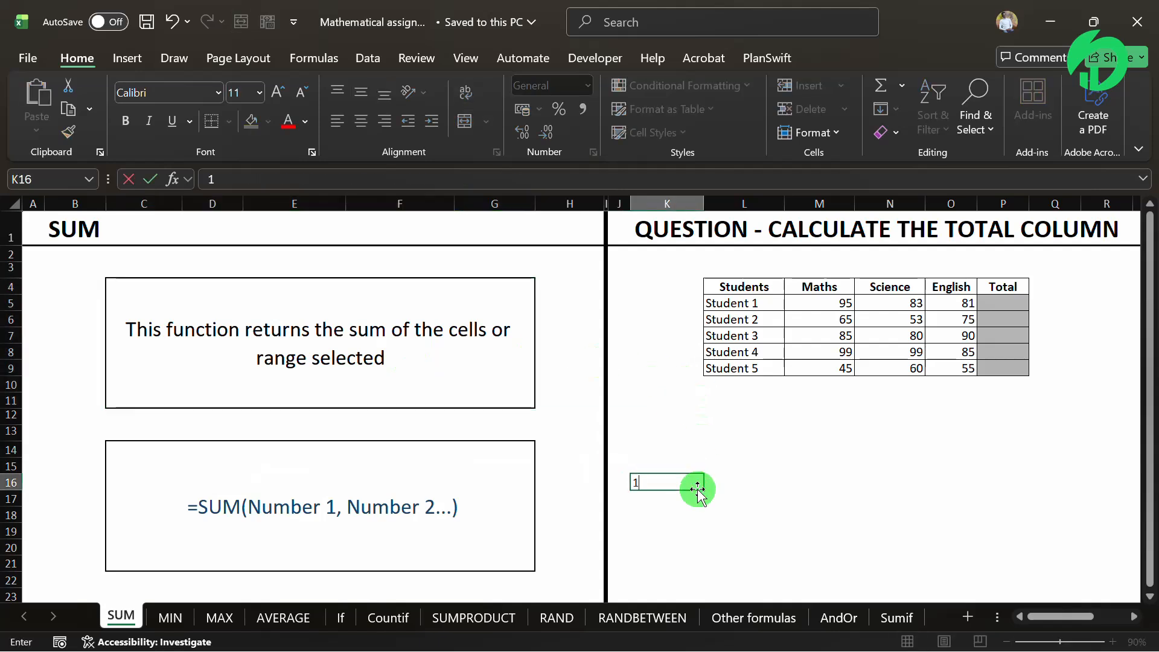
key("Return")
type("2")
key("Return")
type("6")
key("Return")
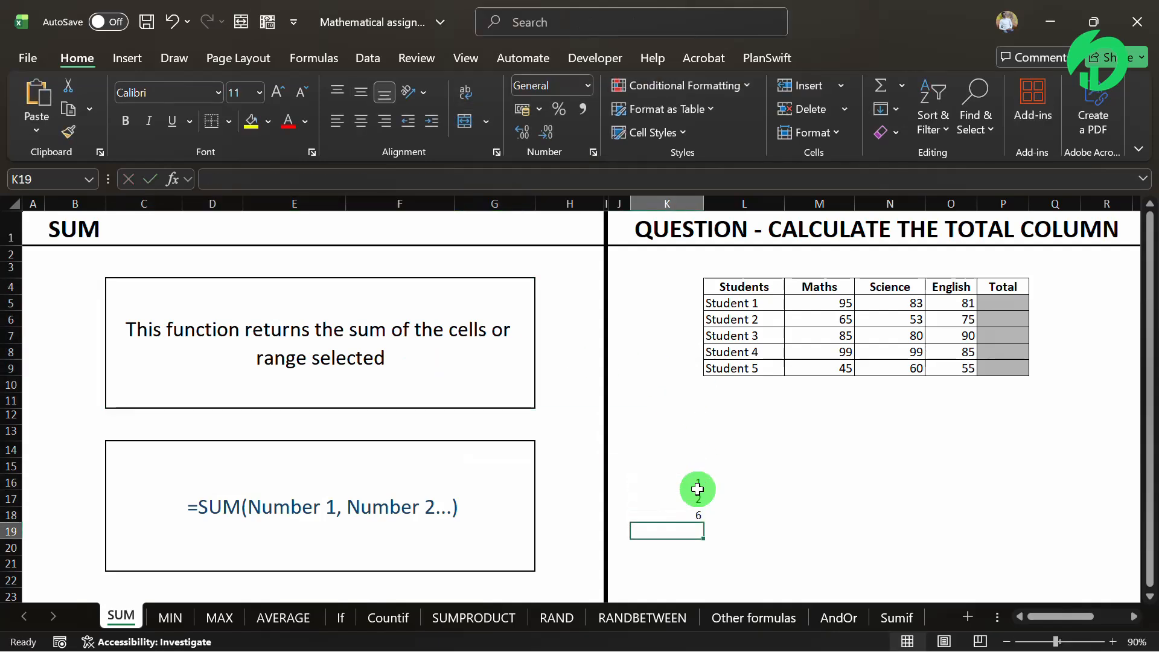
type("7")
key("Return")
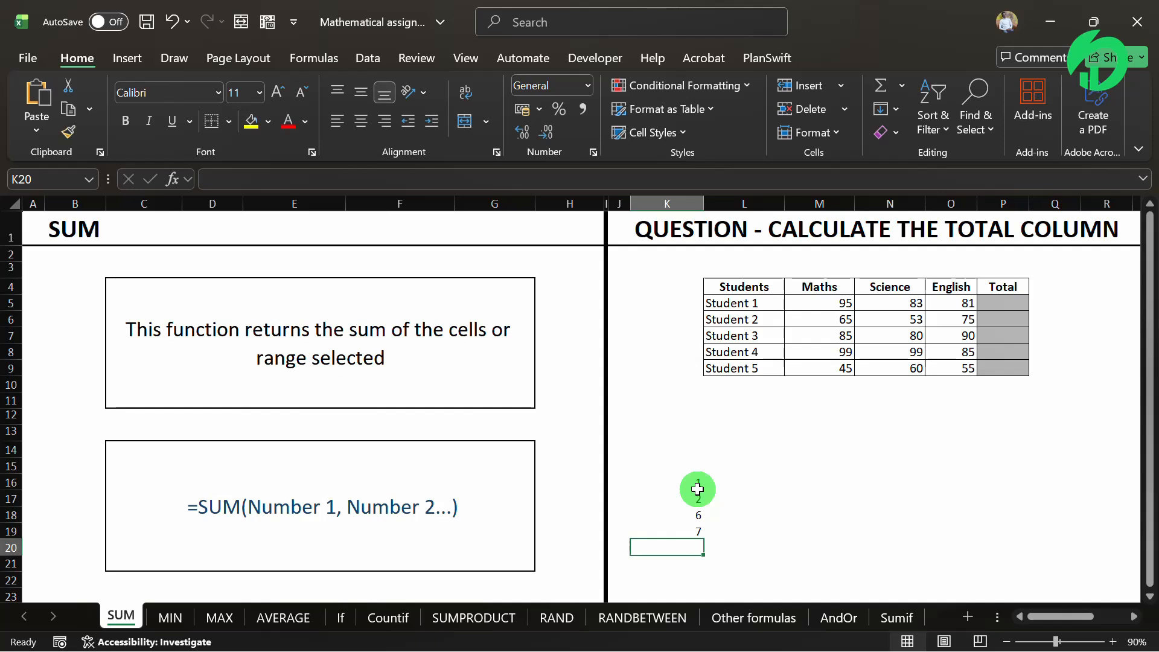
Add the four numbers in cell K20 with the formula =K16+K17+K18+K19.
type("=")
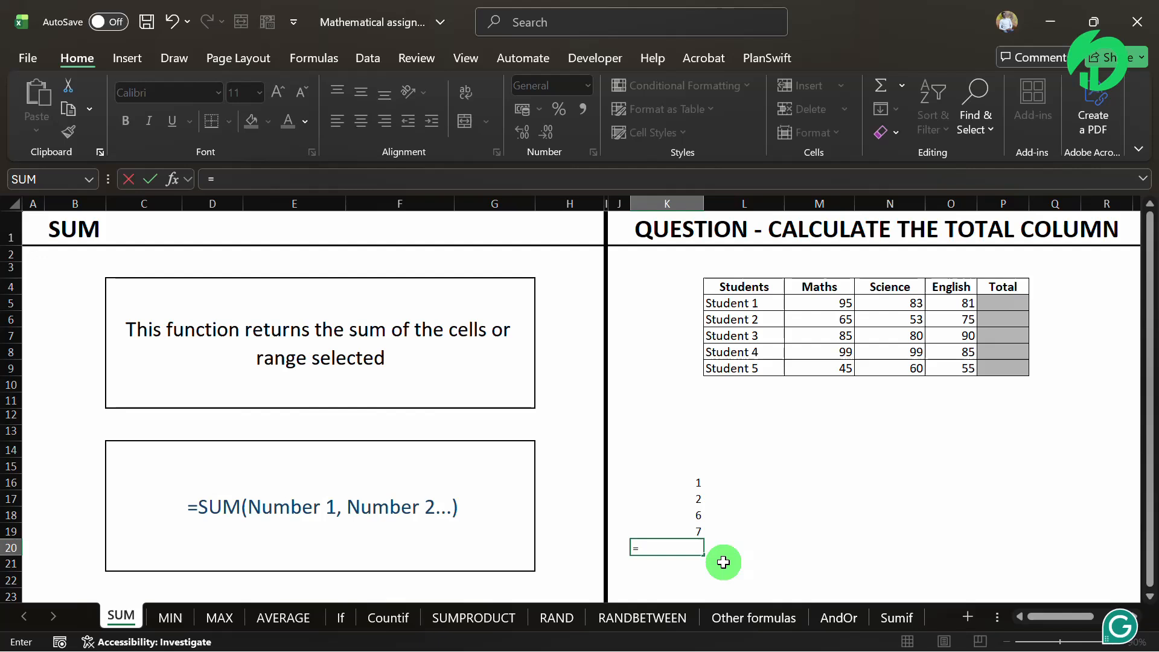
left_click(686, 483)
type("+")
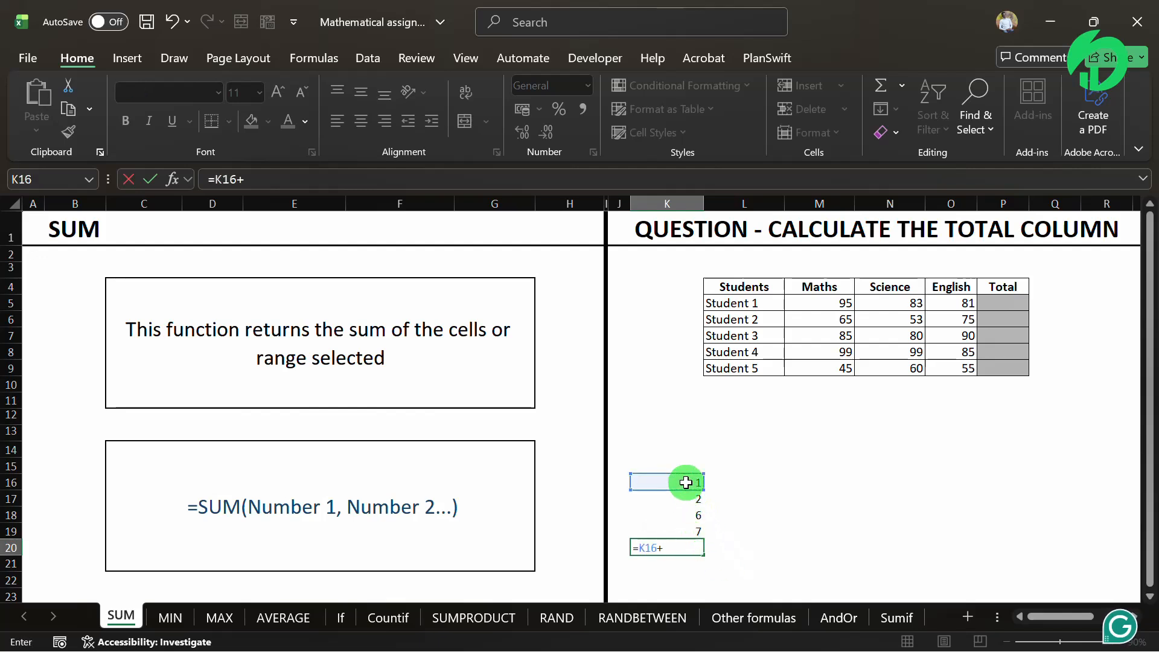
left_click(684, 499)
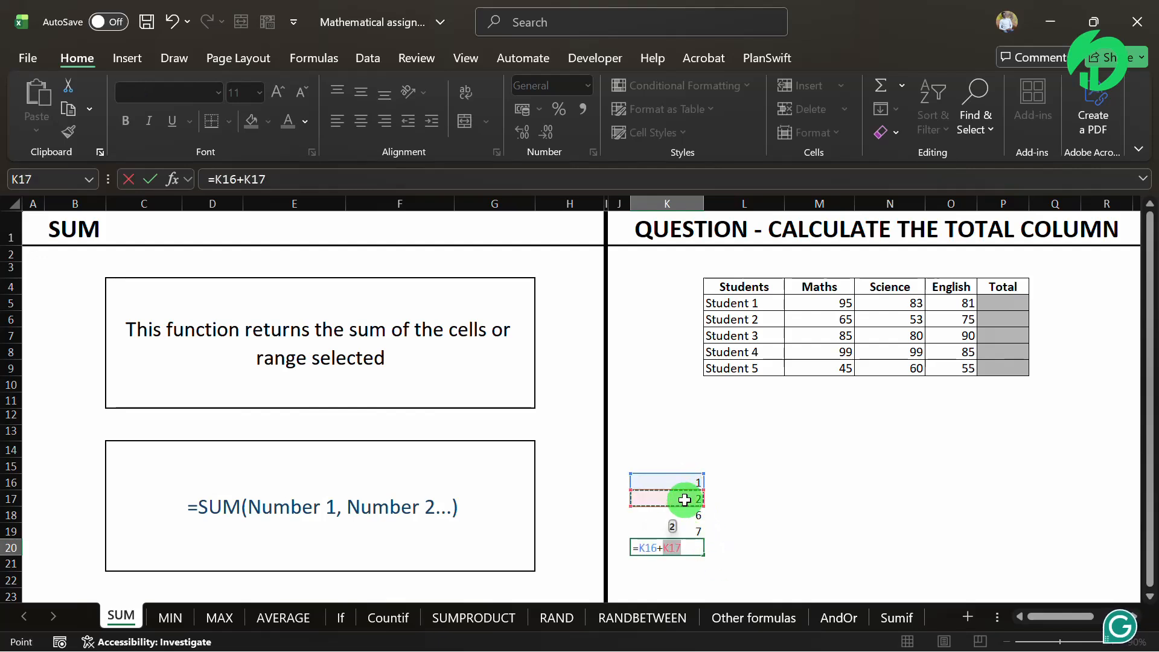
type("+")
left_click(682, 514)
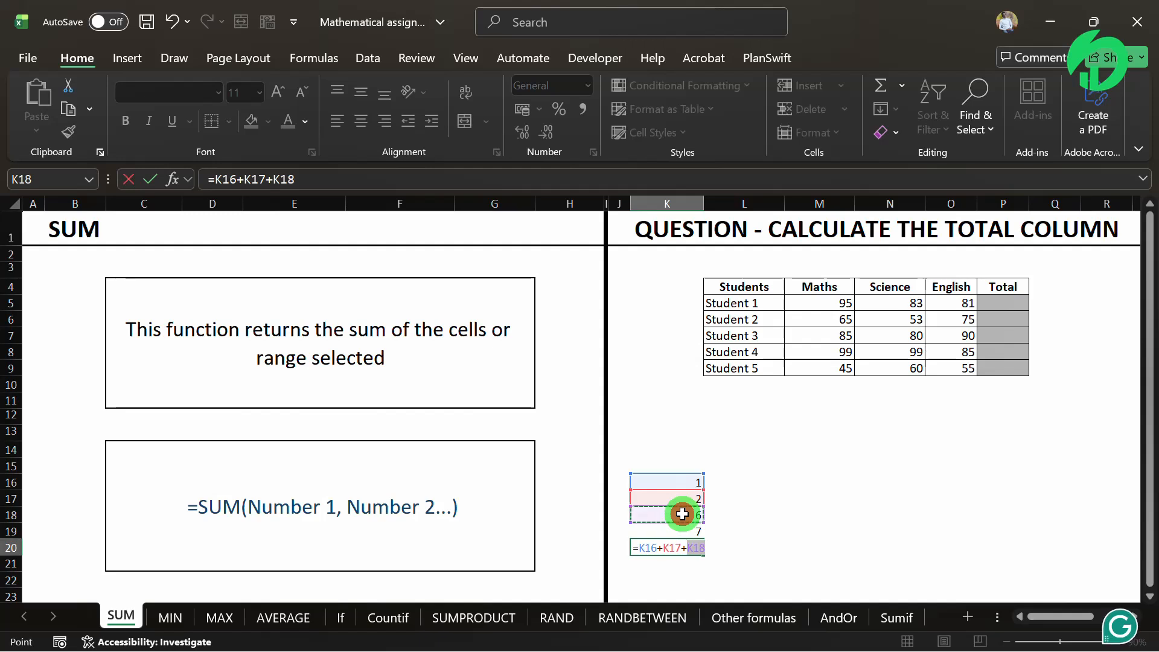
type("+")
left_click(683, 530)
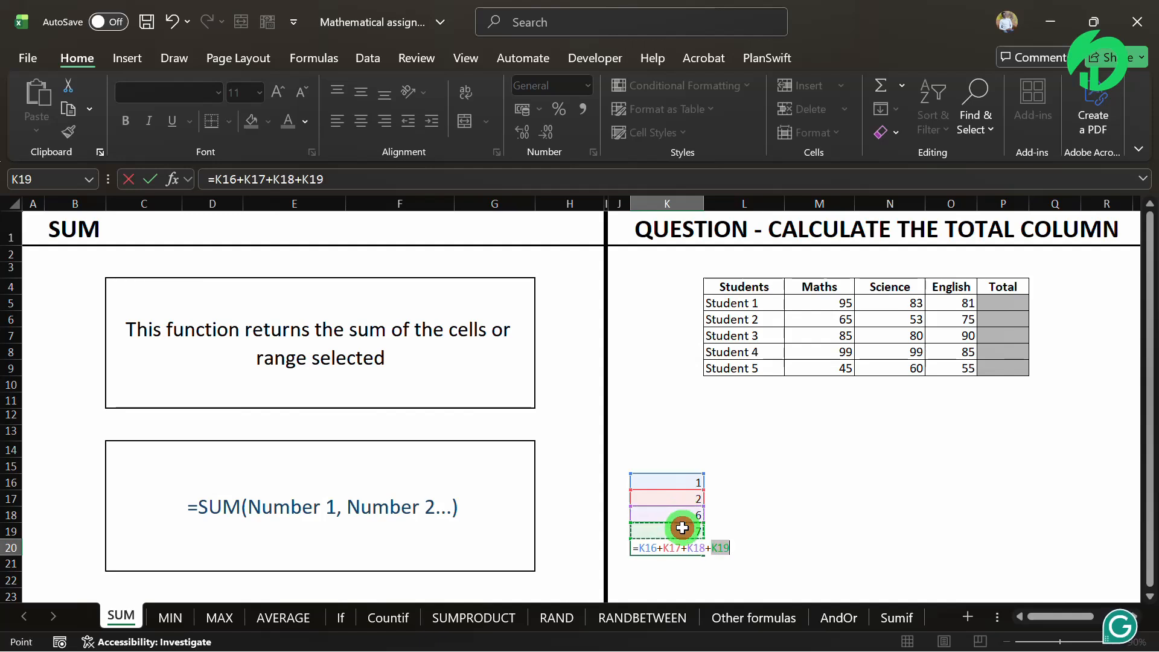
key("Return")
left_click(700, 543)
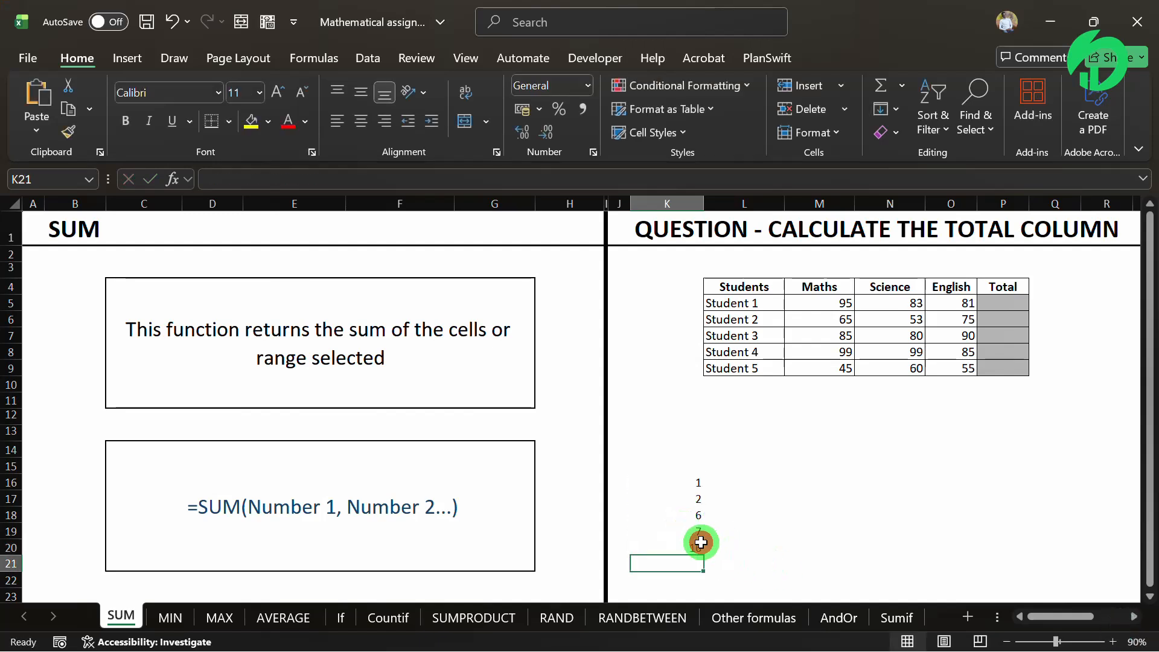
Copy the four numbers in K16:K19 into L16:L19.
left_click_drag(687, 479, 685, 526)
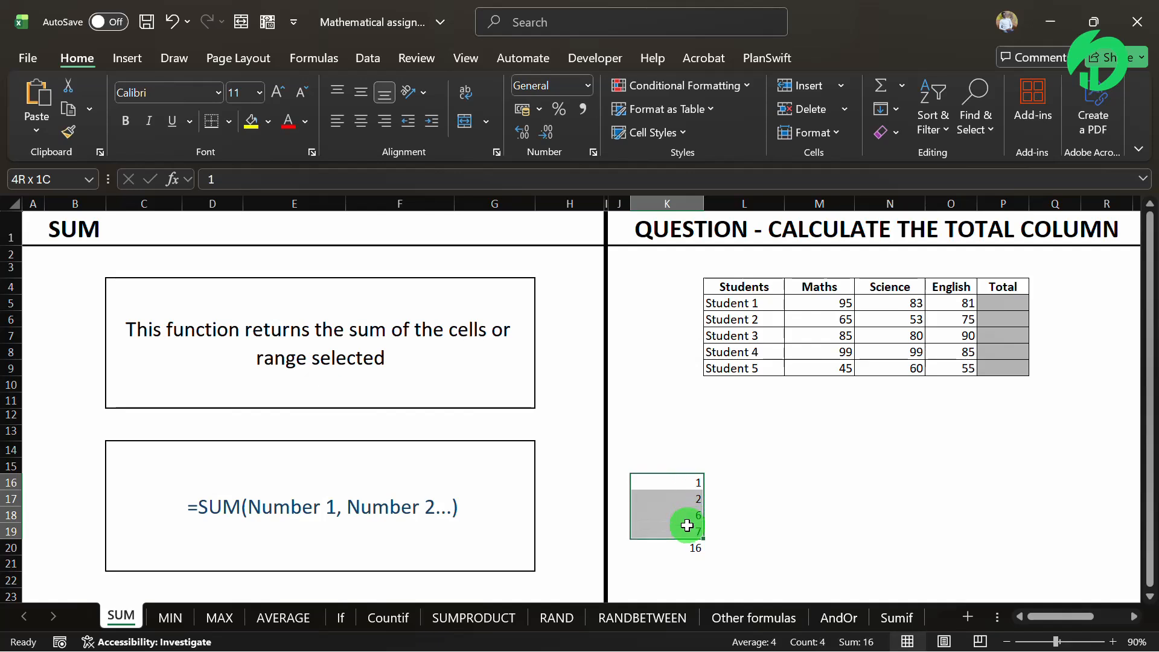
key("ctrl+c")
left_click(733, 480)
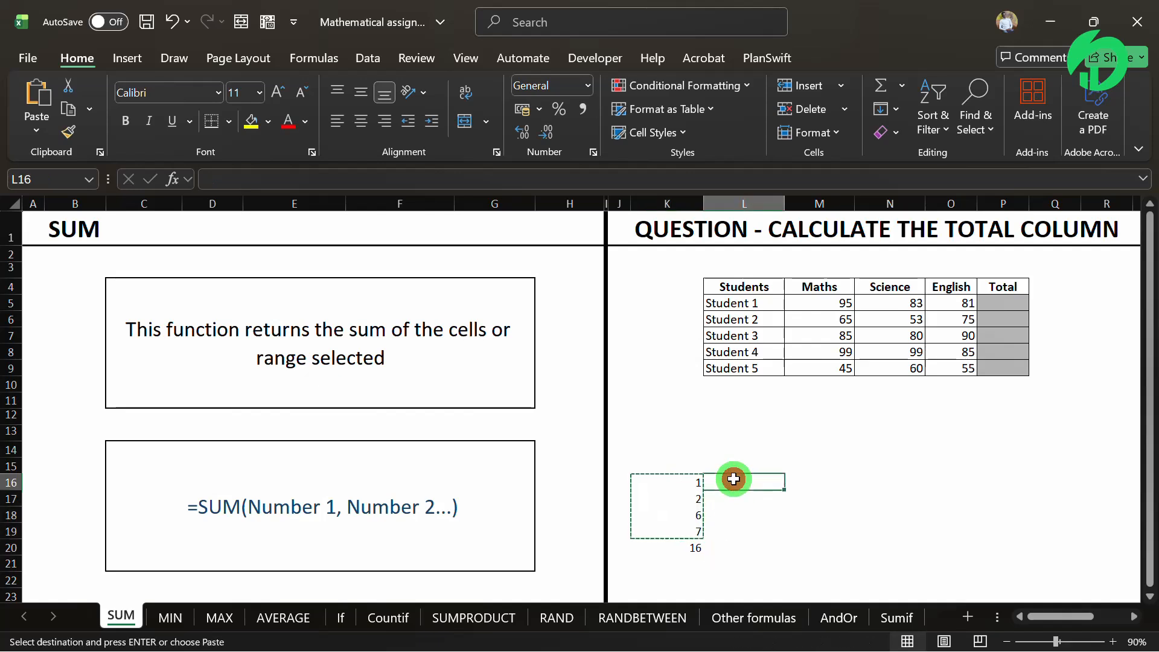
key("ctrl+v")
Total the copied numbers in cell L20 with the SUM function, using the formula =SUM(L16:L19).
left_click(745, 543)
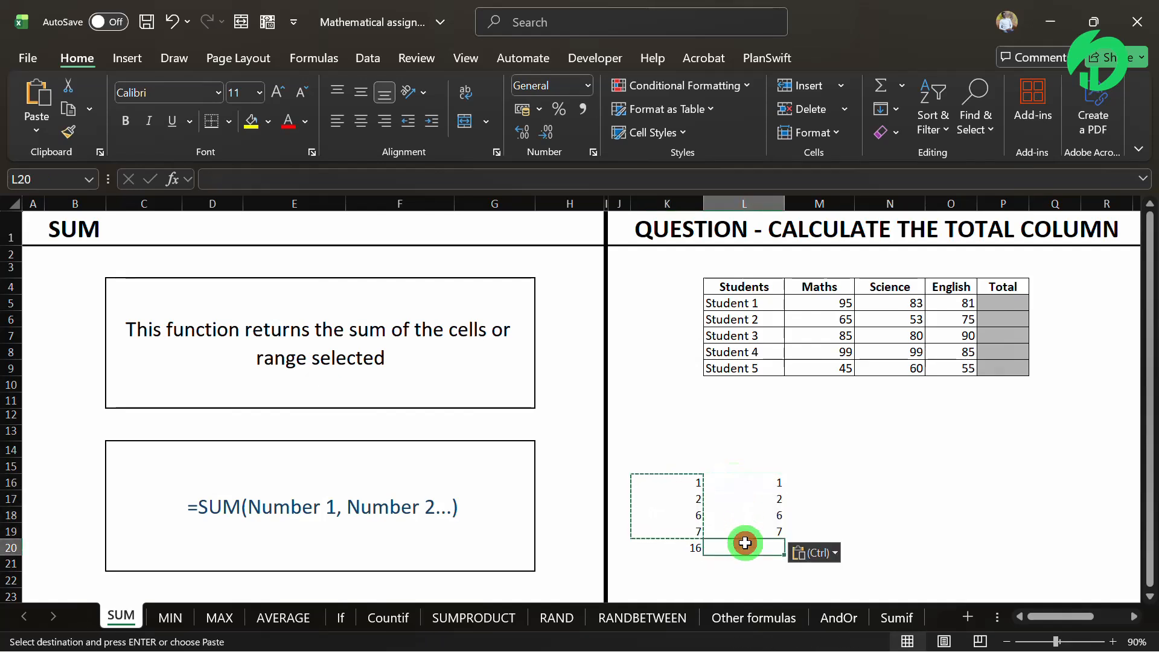
left_click(692, 543)
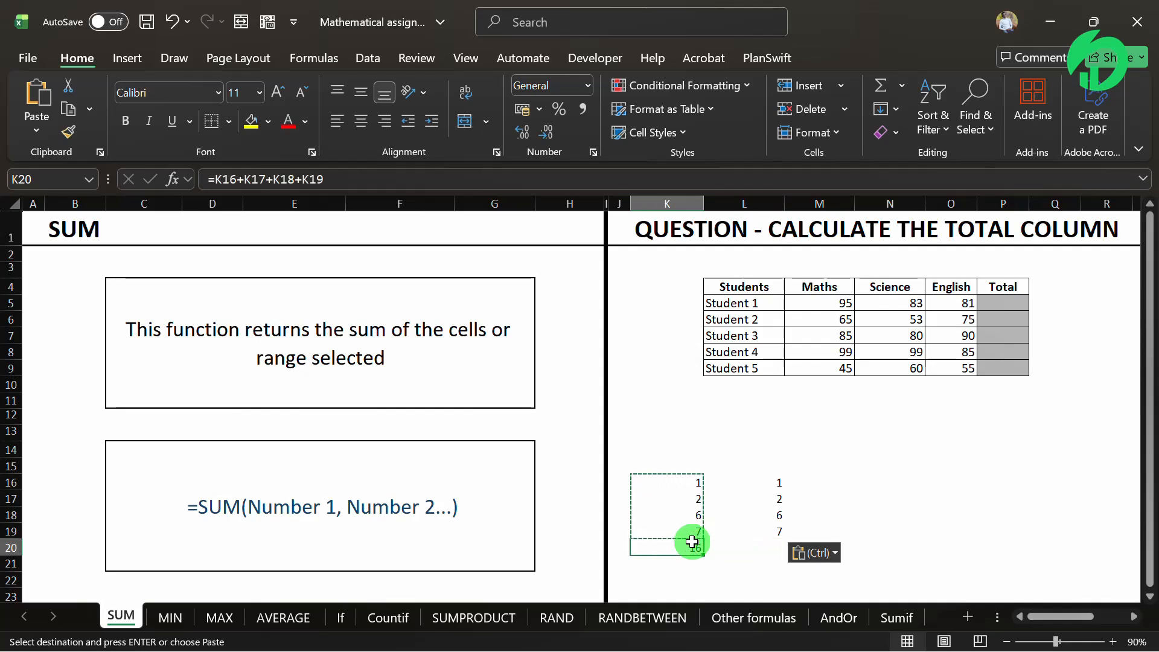
left_click(746, 547)
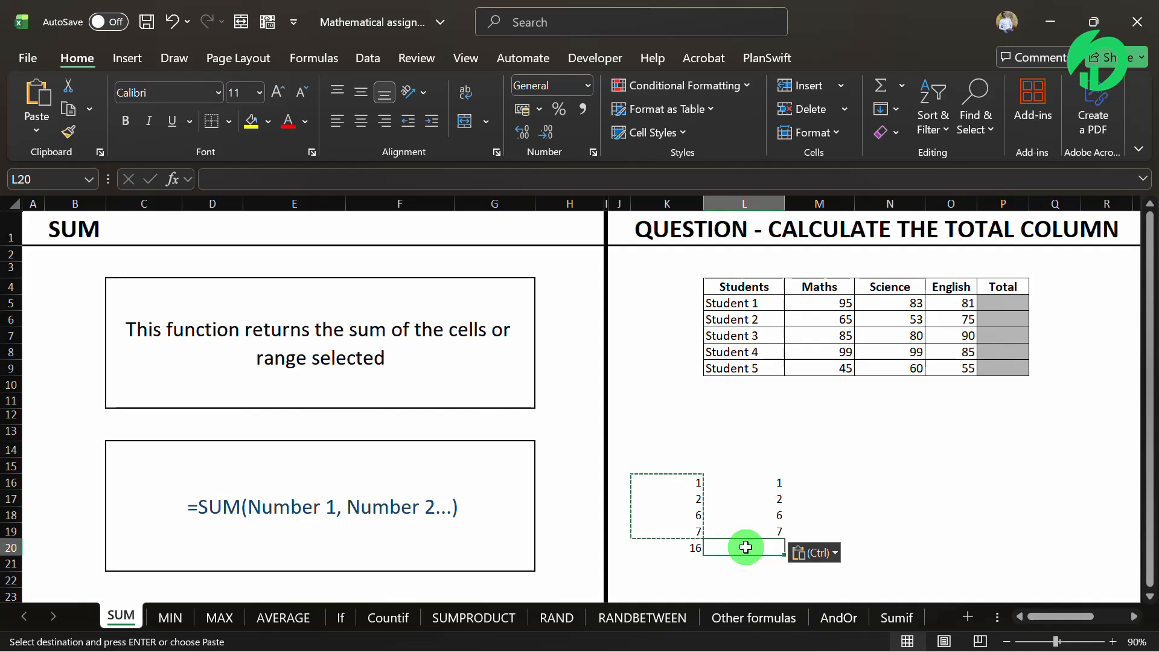
key("Escape")
type("=")
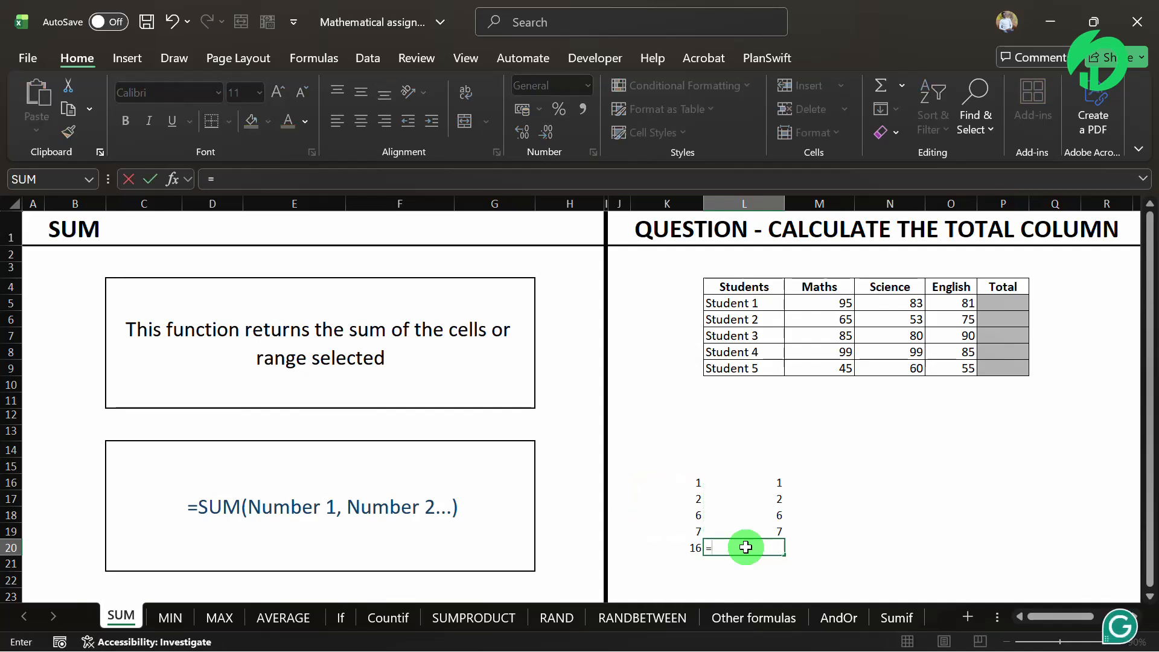
type("sum")
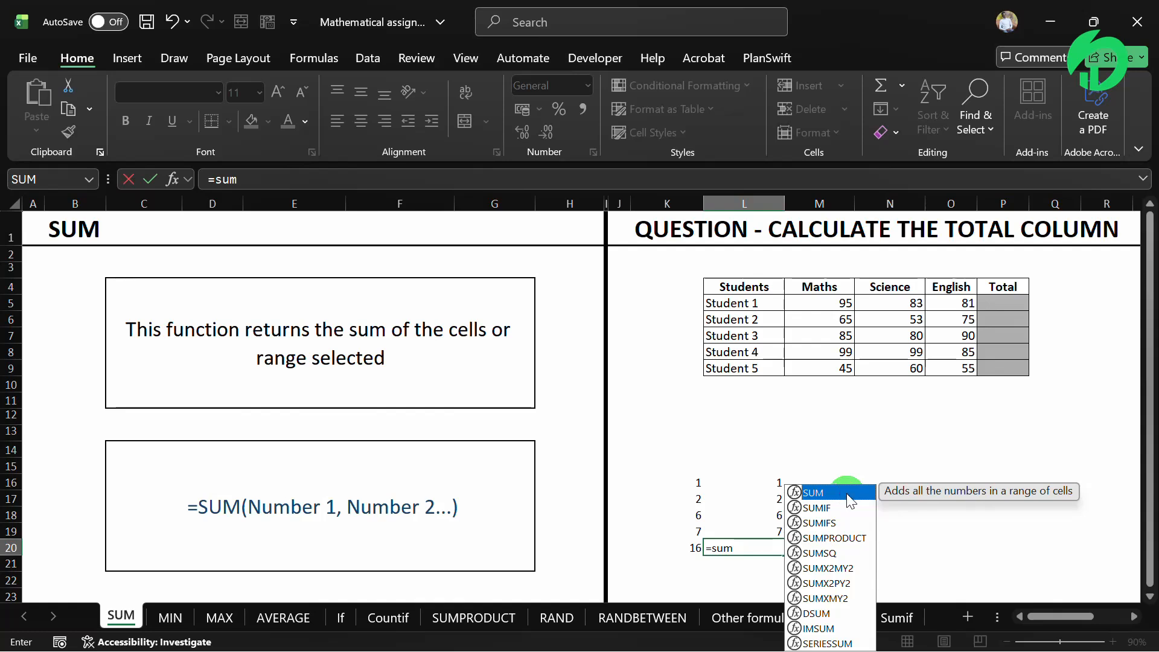
double_click(847, 494)
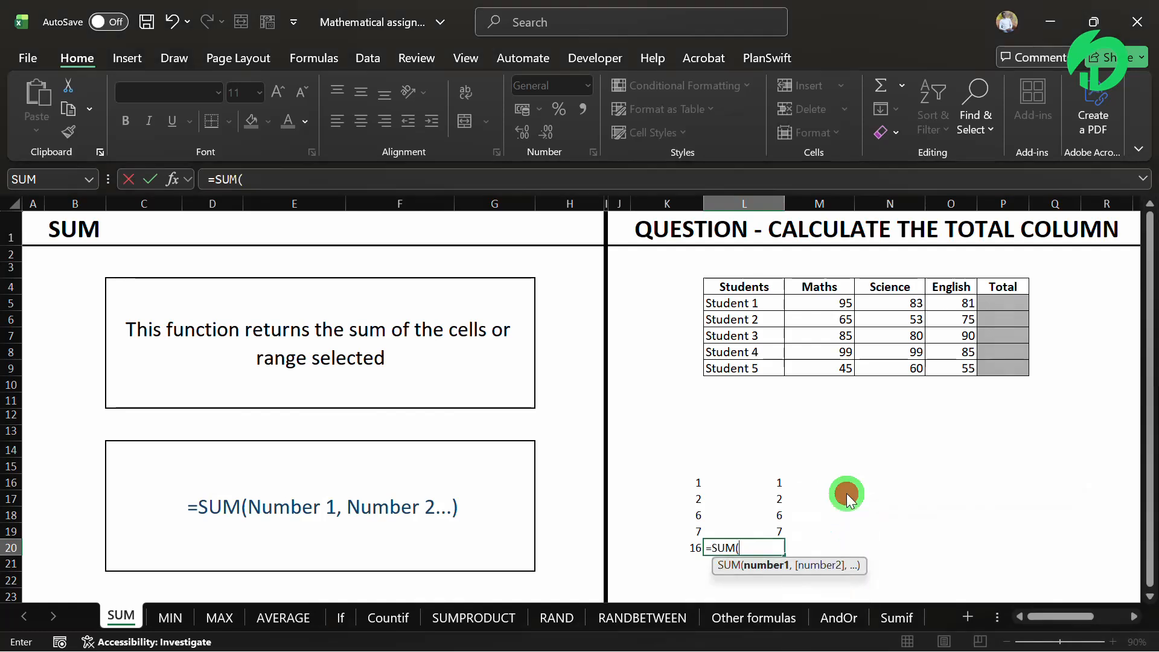
left_click(774, 482)
left_click_drag(774, 517, 776, 531)
type(")")
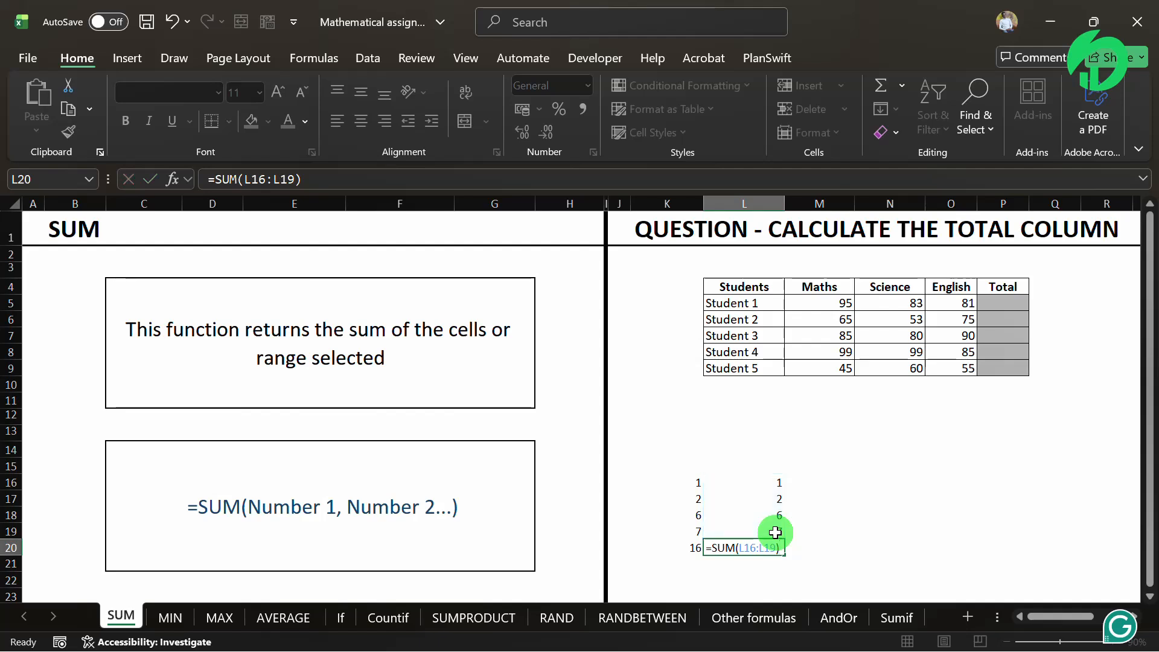
key("Return")
Compare the formulas behind K20 and L20 by showing the sheet's formulas, and return to displaying values.
scroll(776, 533, "right", 3)
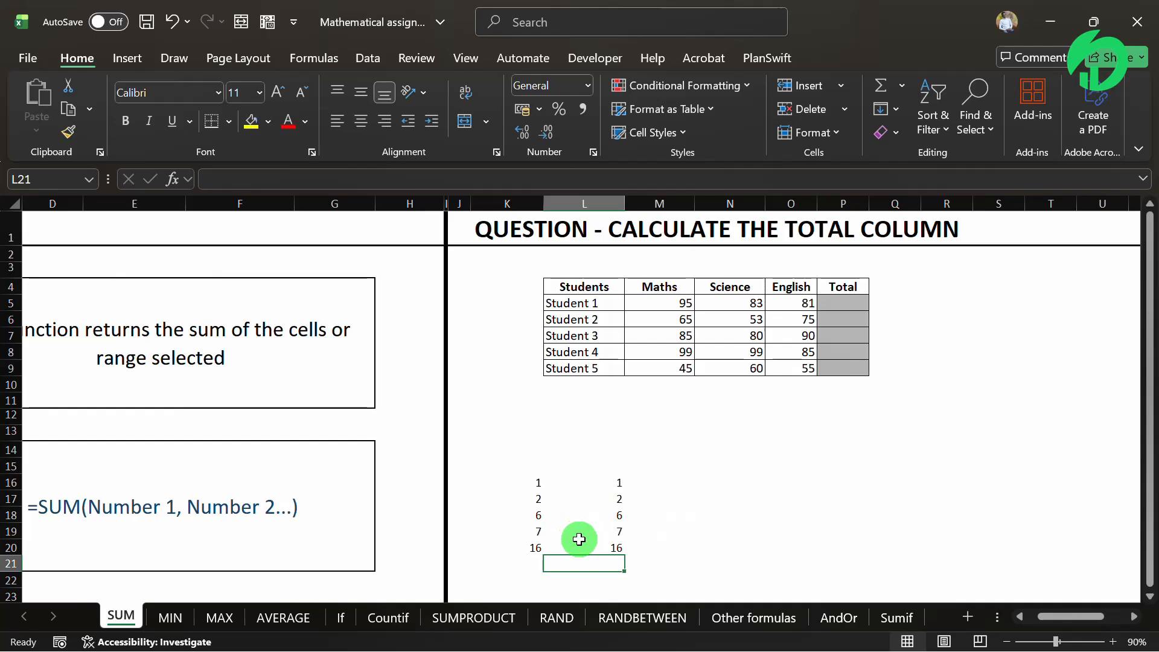
left_click(580, 544)
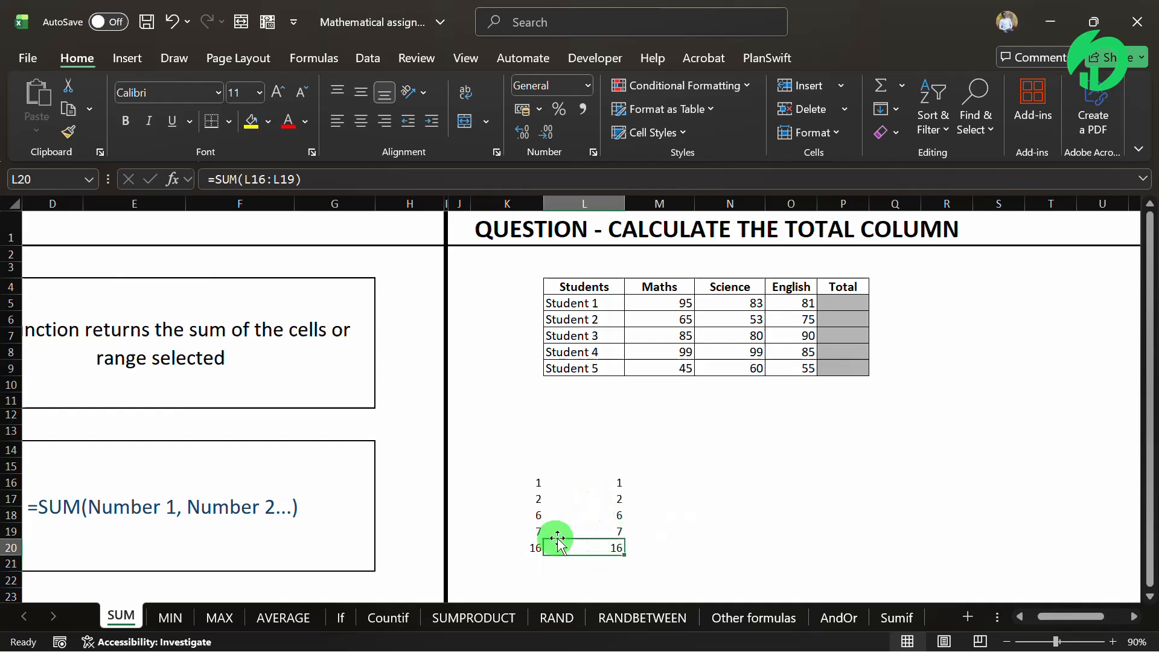
left_click(520, 545)
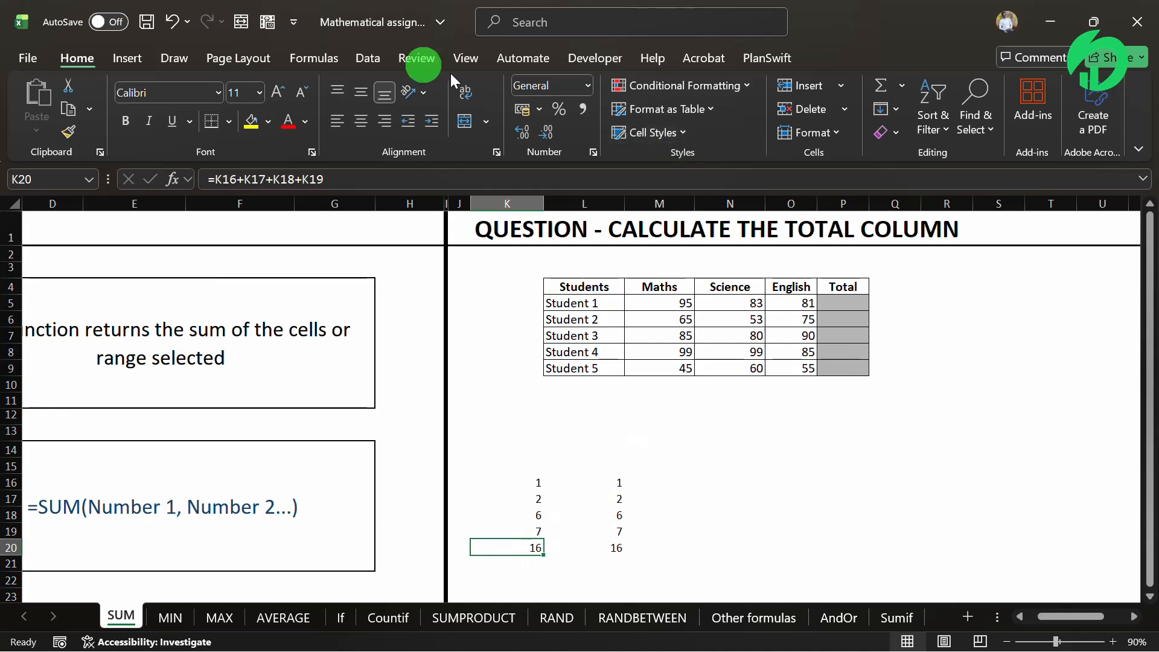
left_click(305, 58)
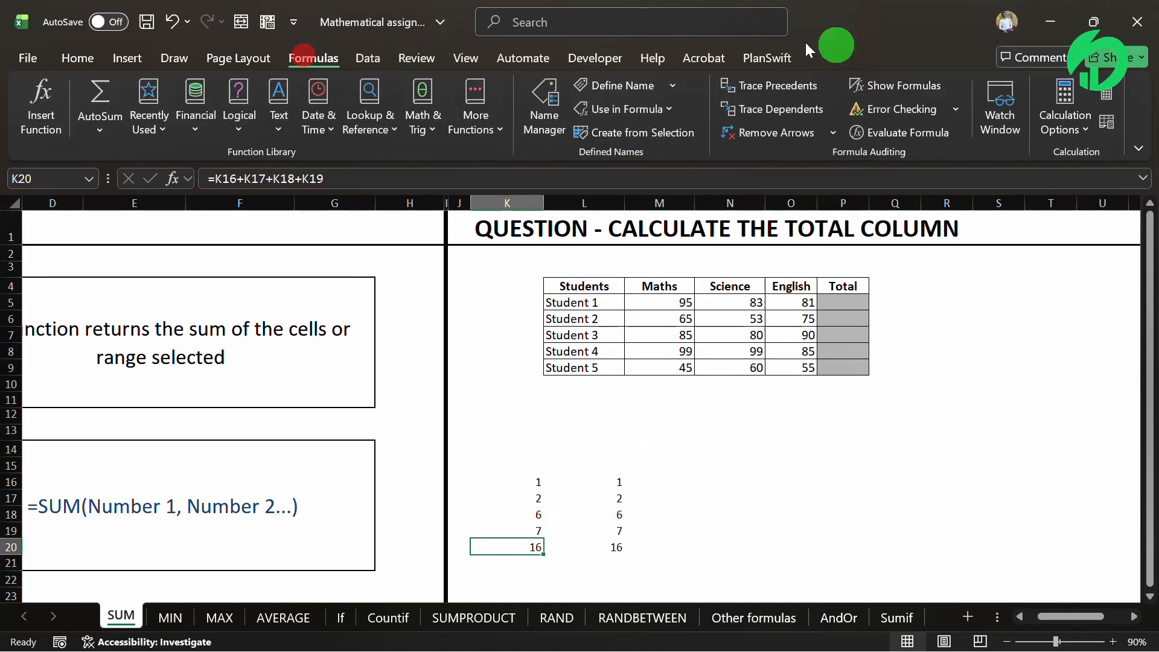
left_click(909, 85)
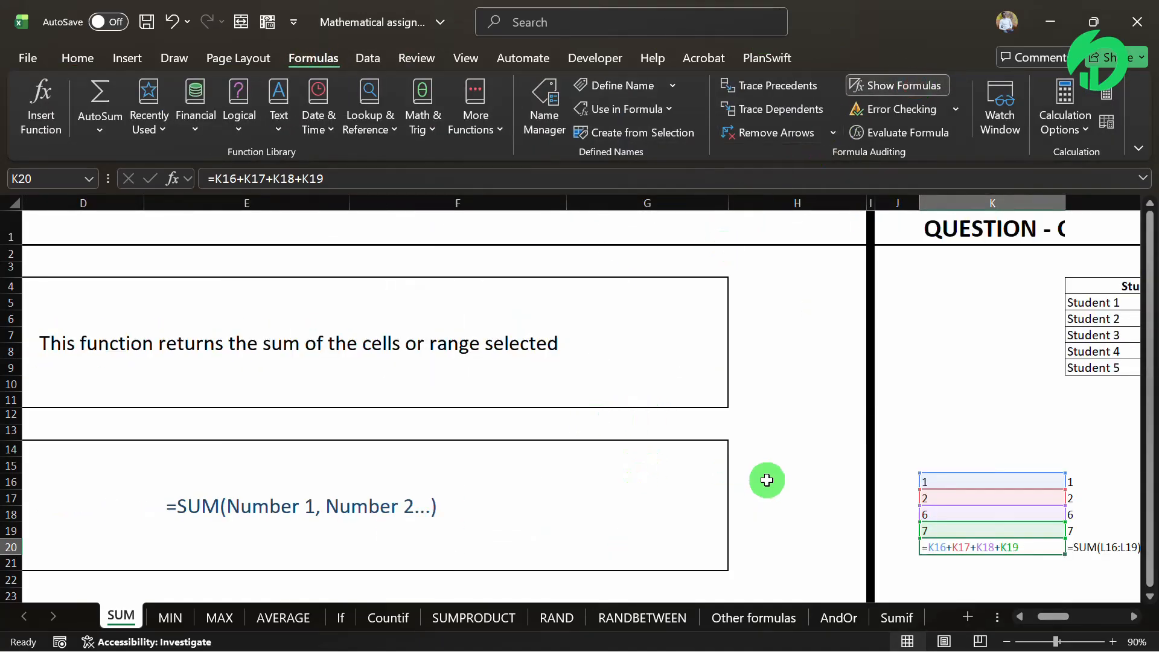
scroll(766, 479, "right", 5)
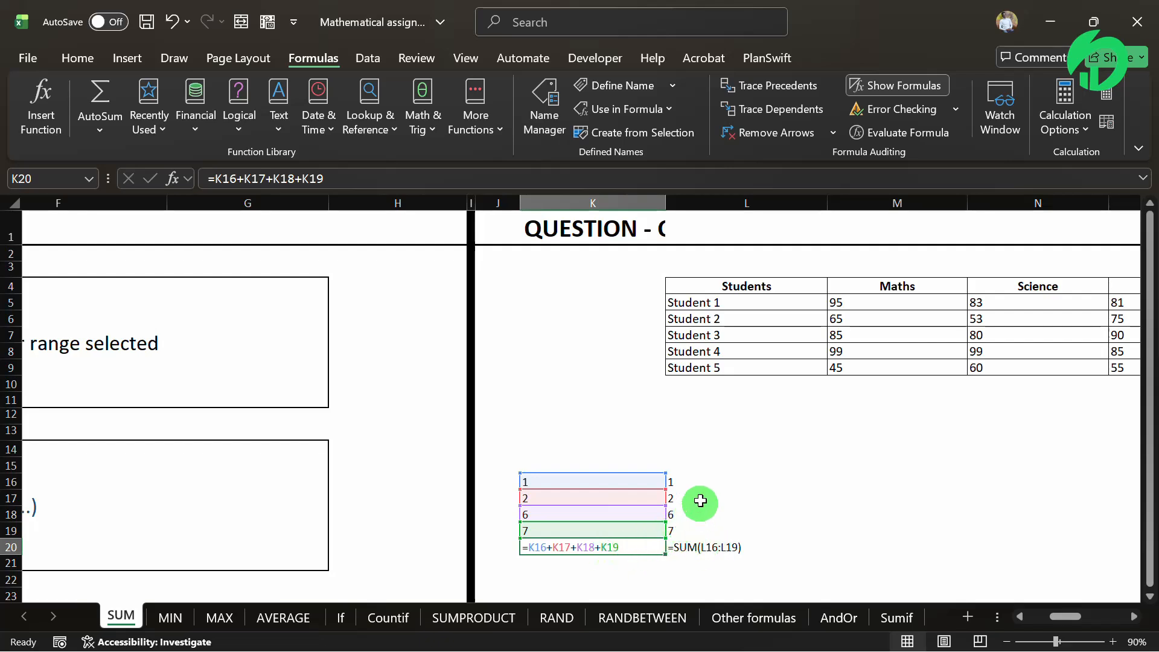
left_click(701, 547)
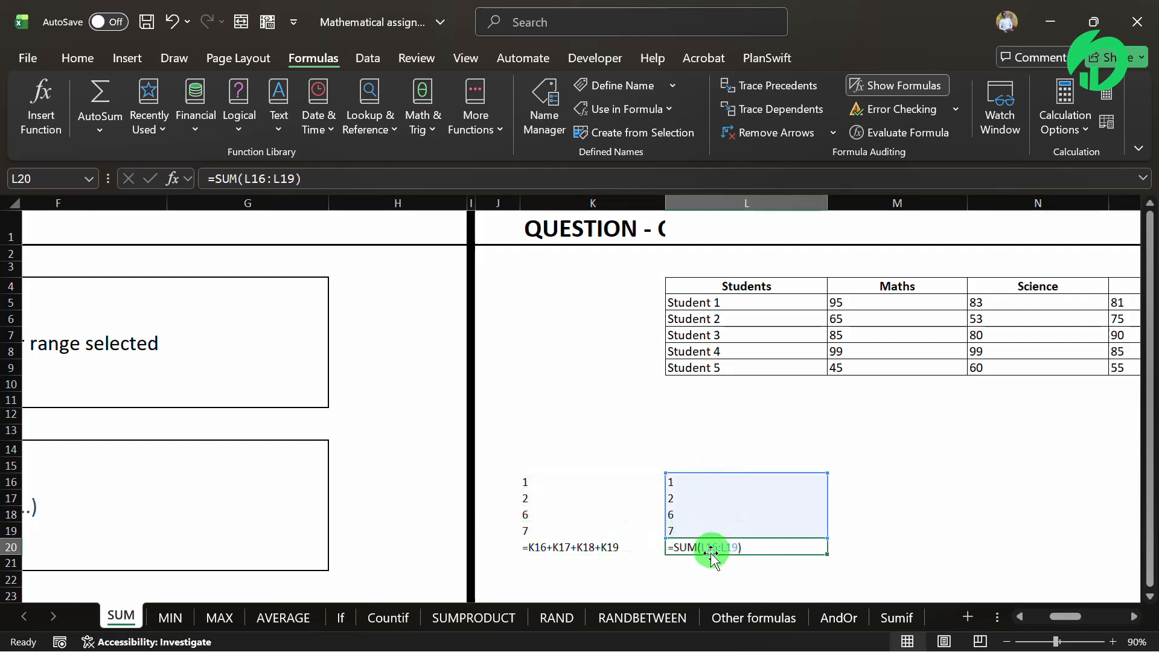
left_click_drag(669, 549, 717, 544)
left_click(897, 85)
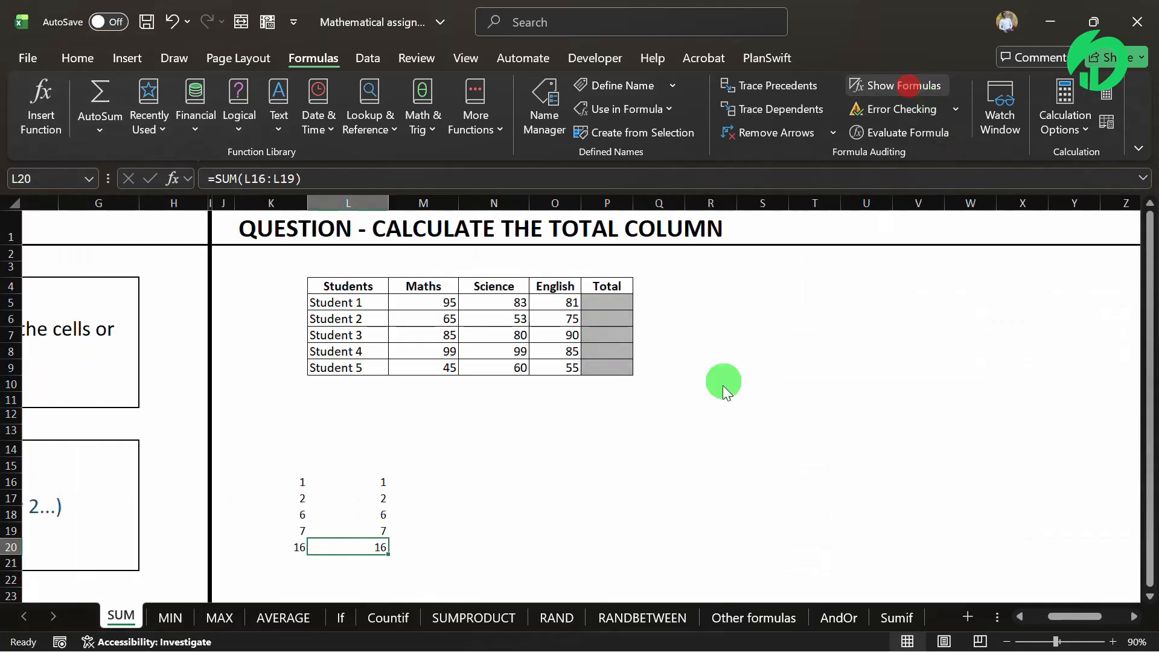
Copy the four numbers in L16:L19 into M16:M19.
left_click_drag(381, 482, 383, 528)
key("ctrl+c")
left_click(422, 478)
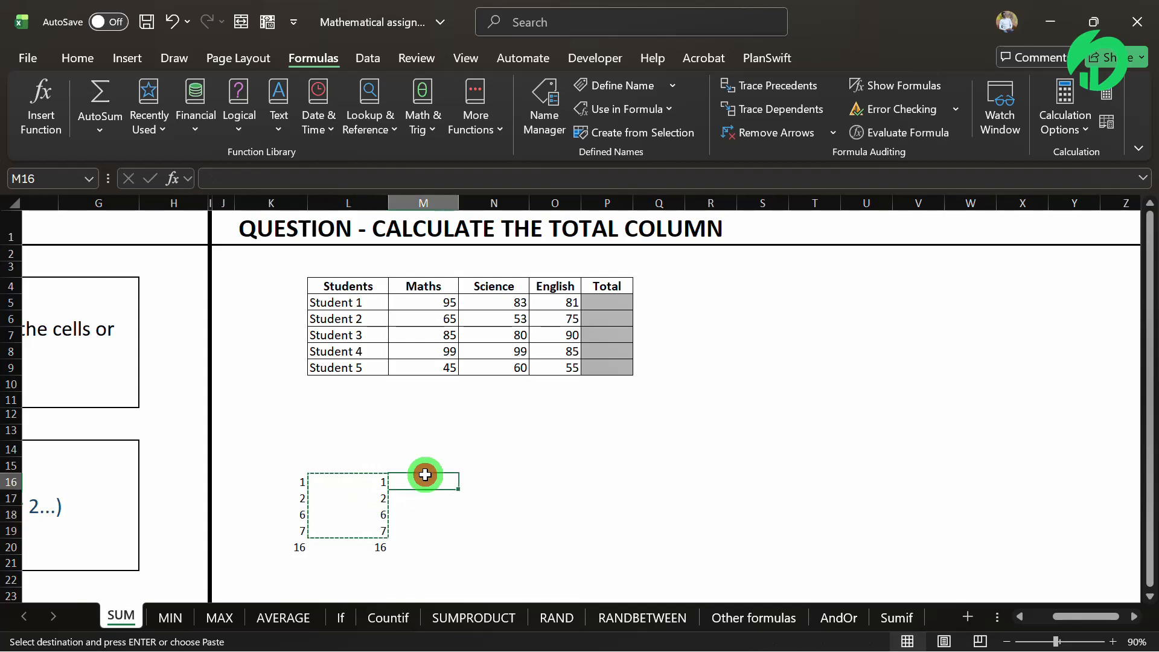
key("ctrl+v")
left_click(422, 478)
Total M16:M19 in cell M20 with AutoSum.
left_click(422, 544)
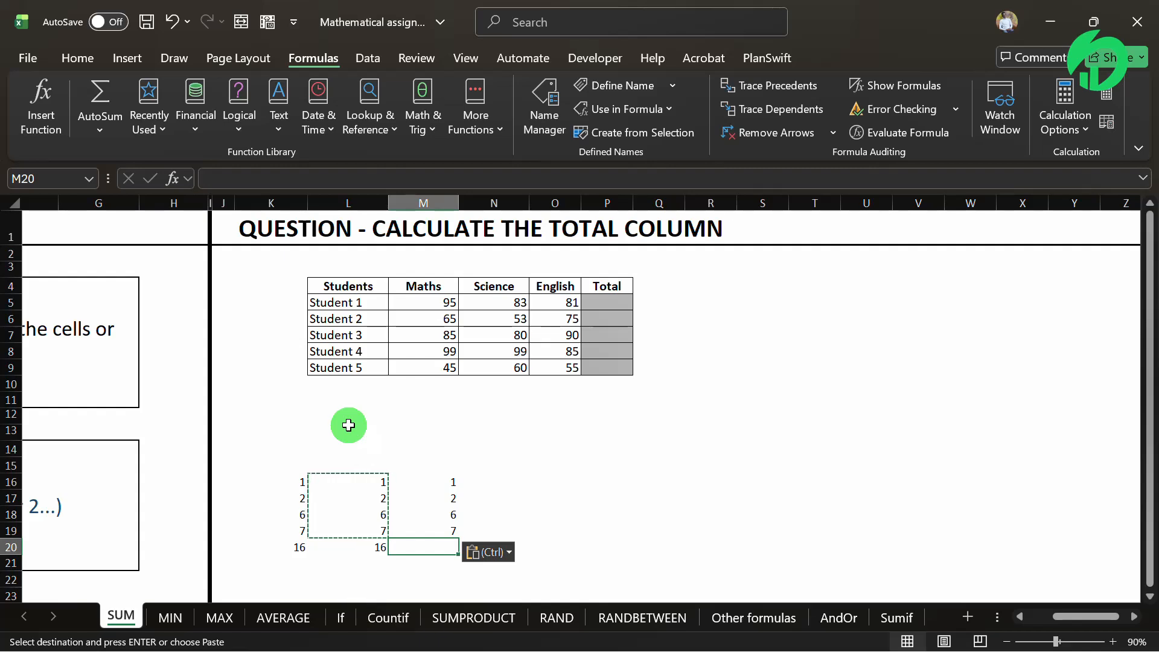
key("Escape")
key("alt+equal")
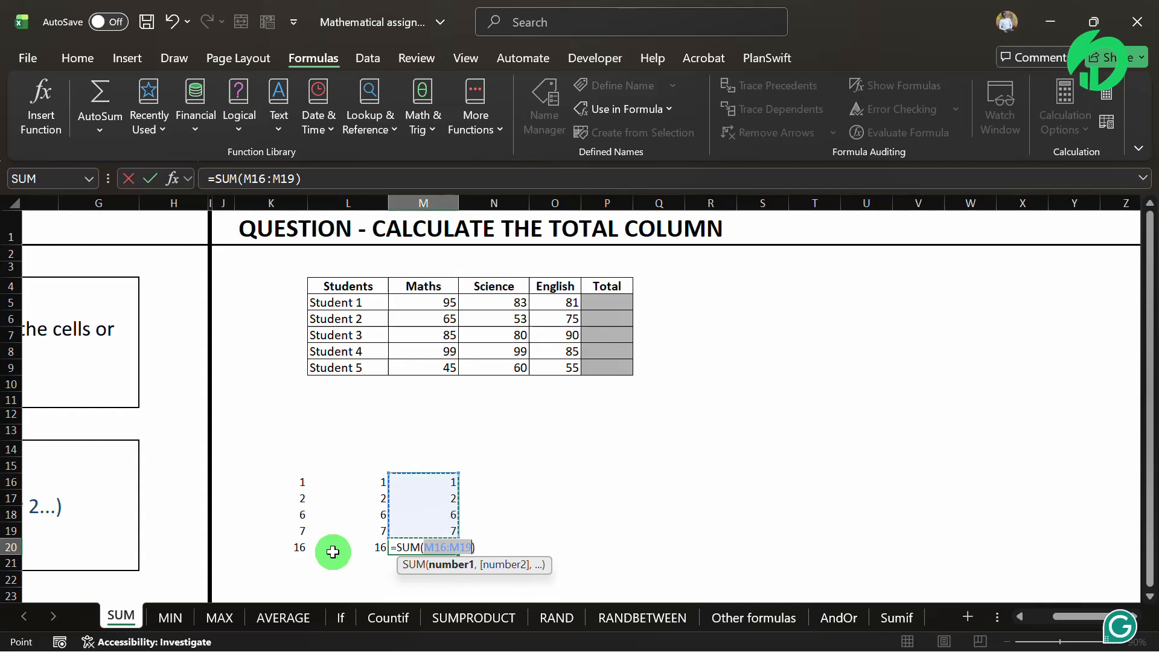
key("Return")
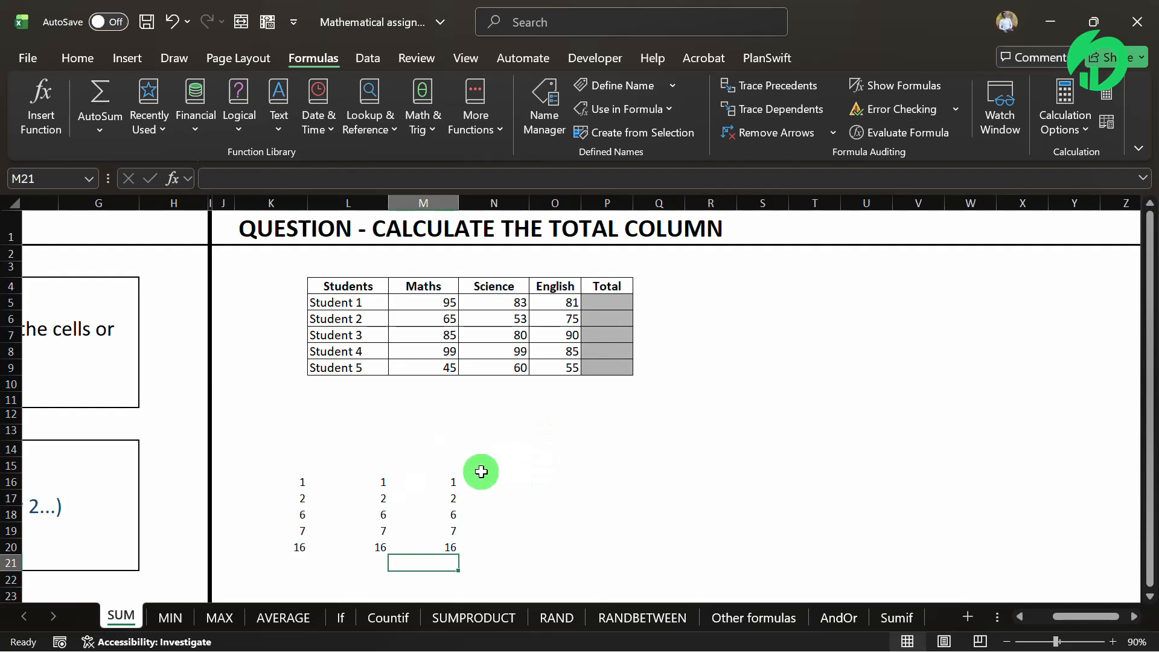
Calculate the Total cells of Student 1 and Student 2 with AutoSum over their Maths, Science and English marks.
left_click(602, 305)
key("alt")
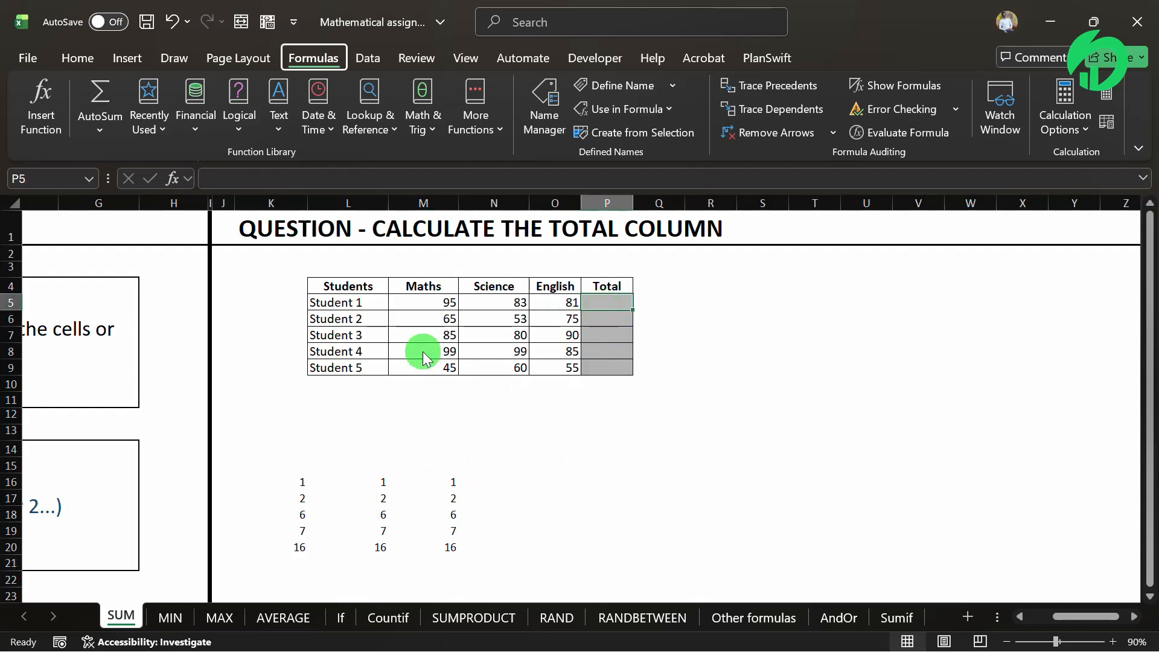
left_click(483, 430)
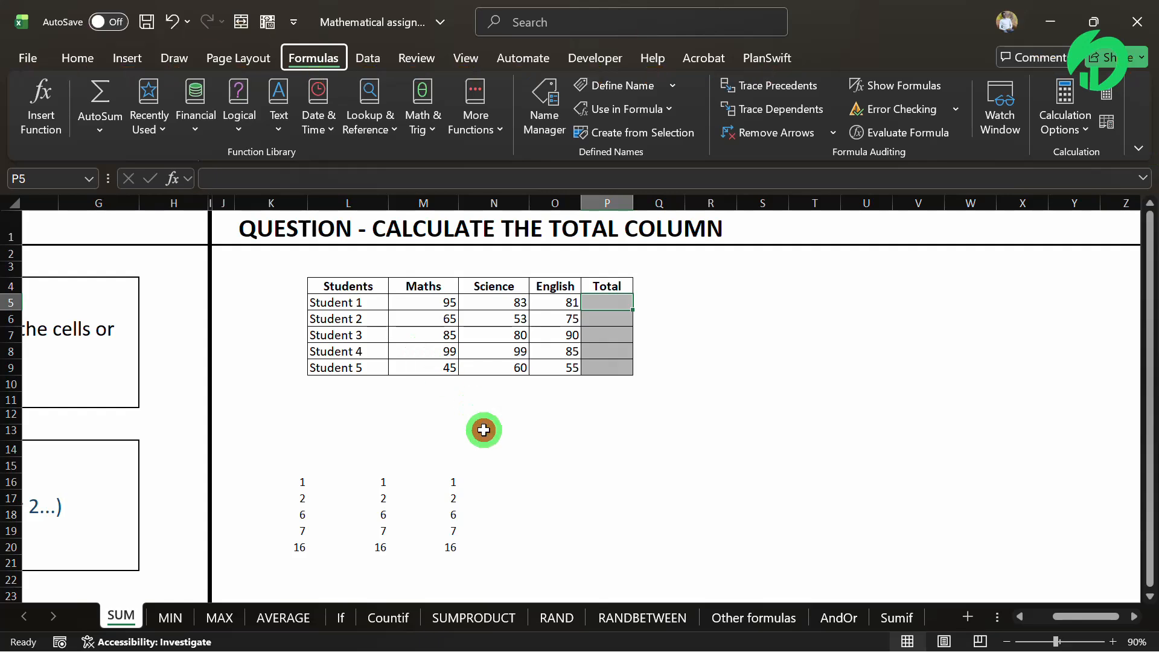
left_click(614, 300)
key("alt+equal")
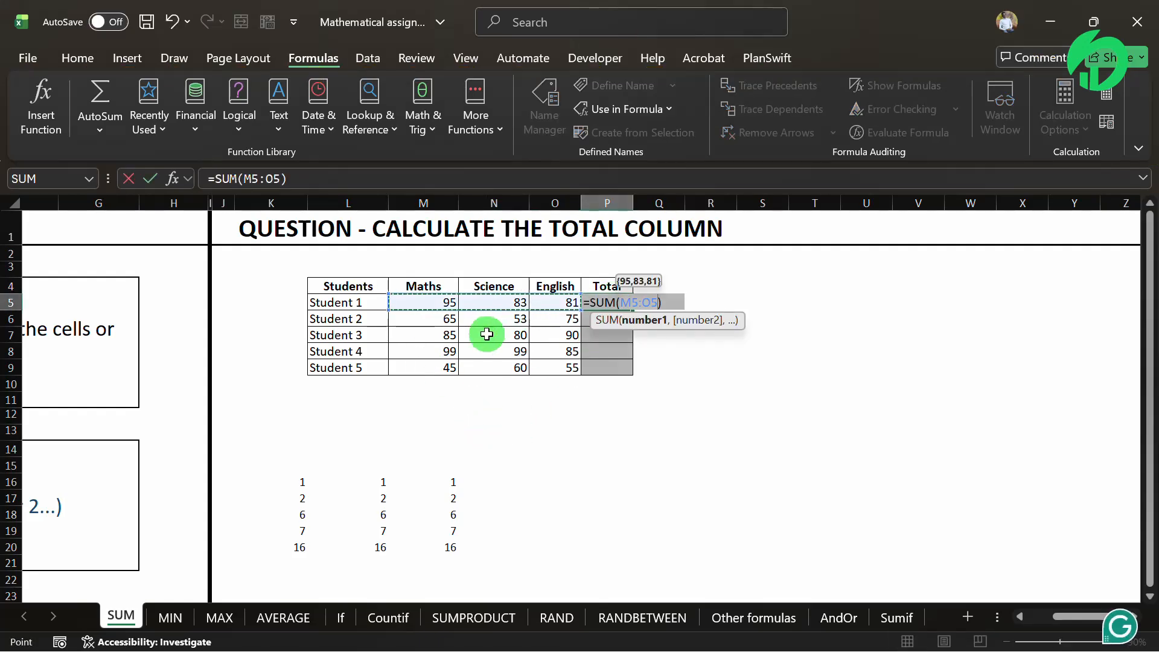
key("ctrl+Return")
key("Down")
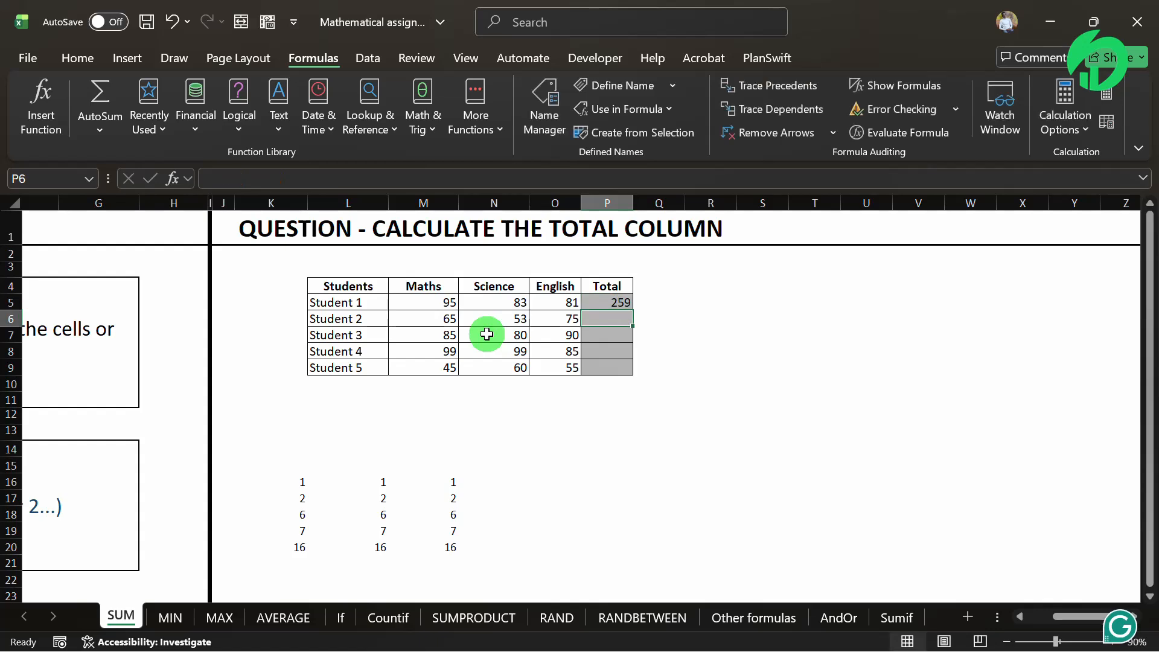
key("alt+equal")
key("Return")
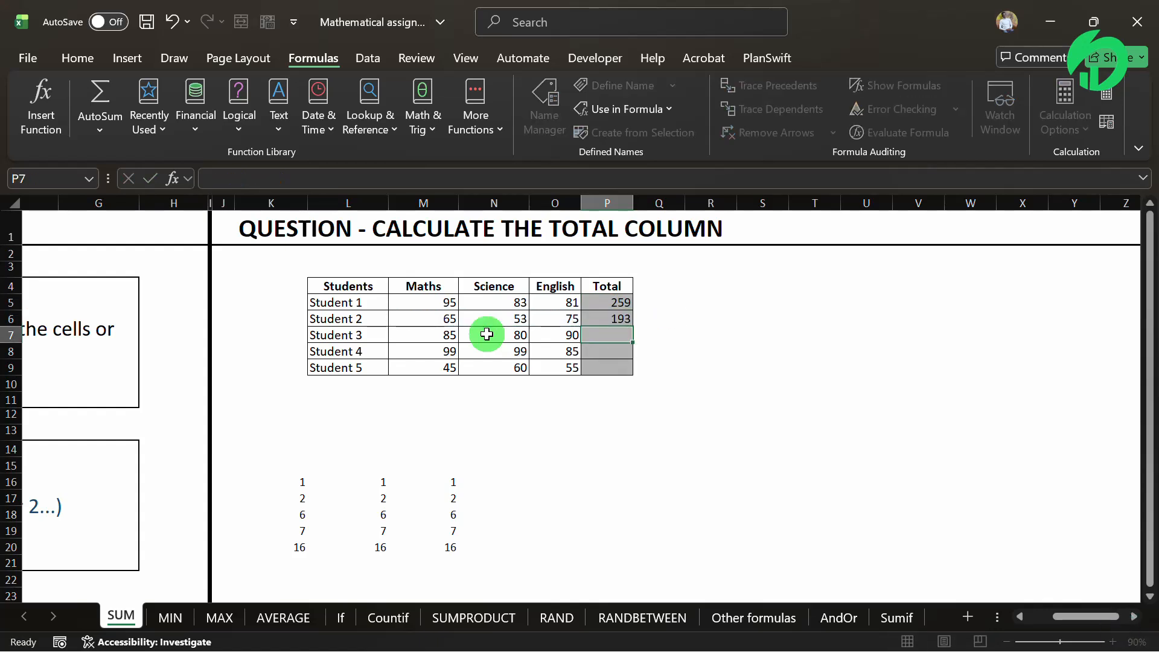
Fill the Total cells of Student 3, Student 4 and Student 5 with AutoSum, accepting the range it proposes for each cell.
key("alt+equal")
key("Return")
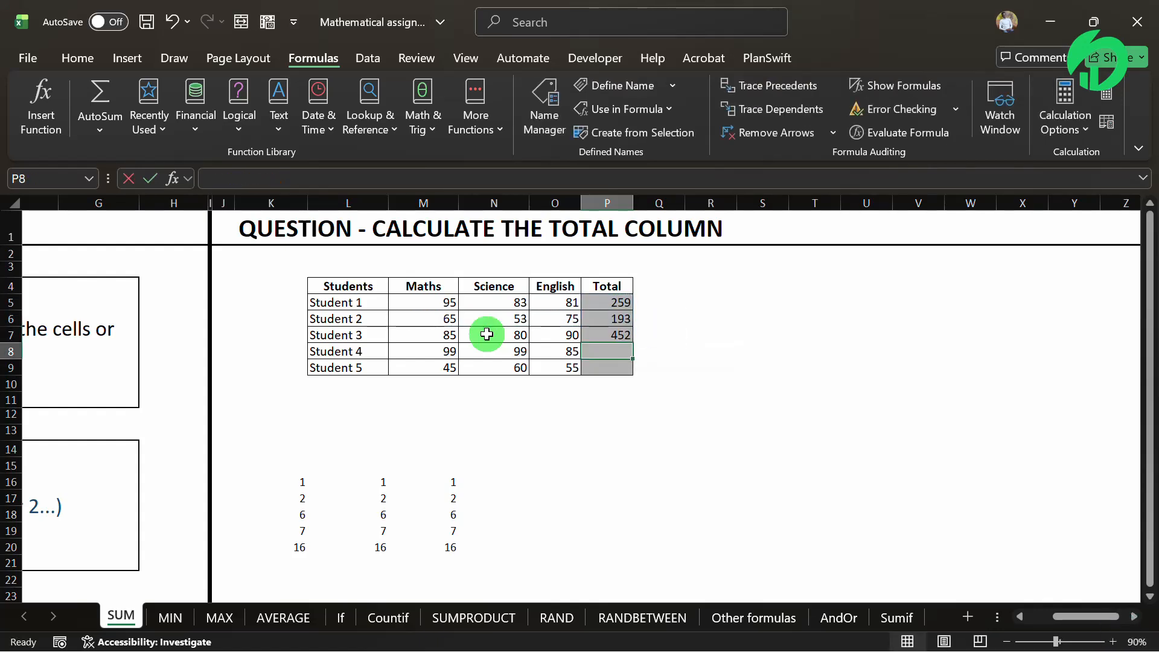
key("alt+equal")
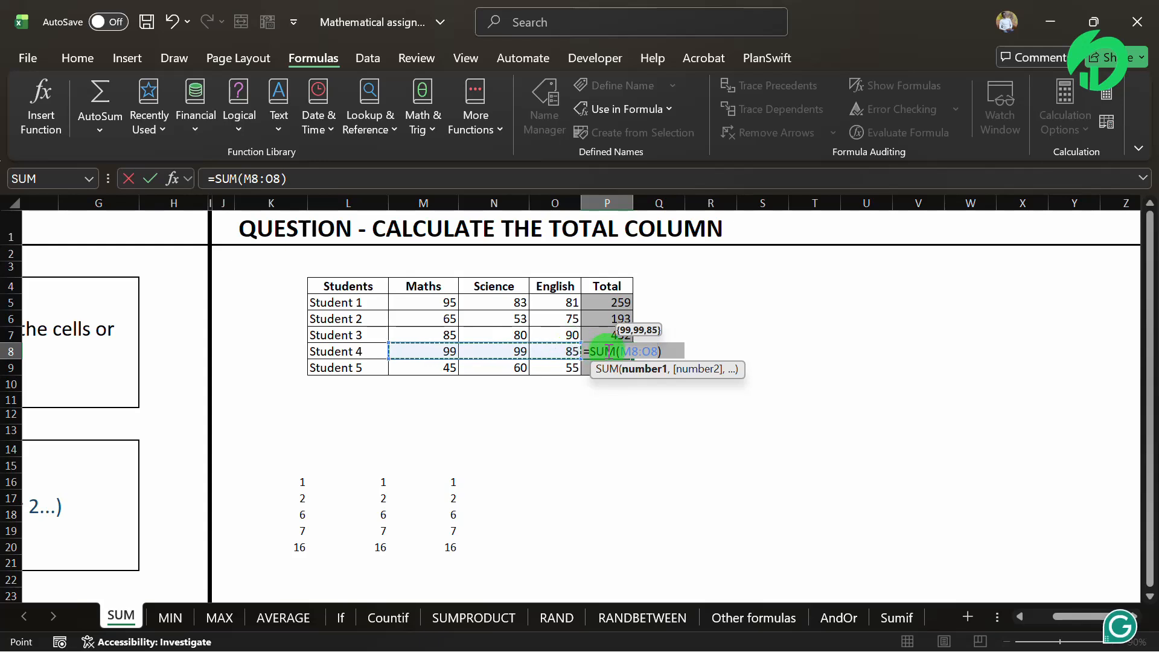
key("Return")
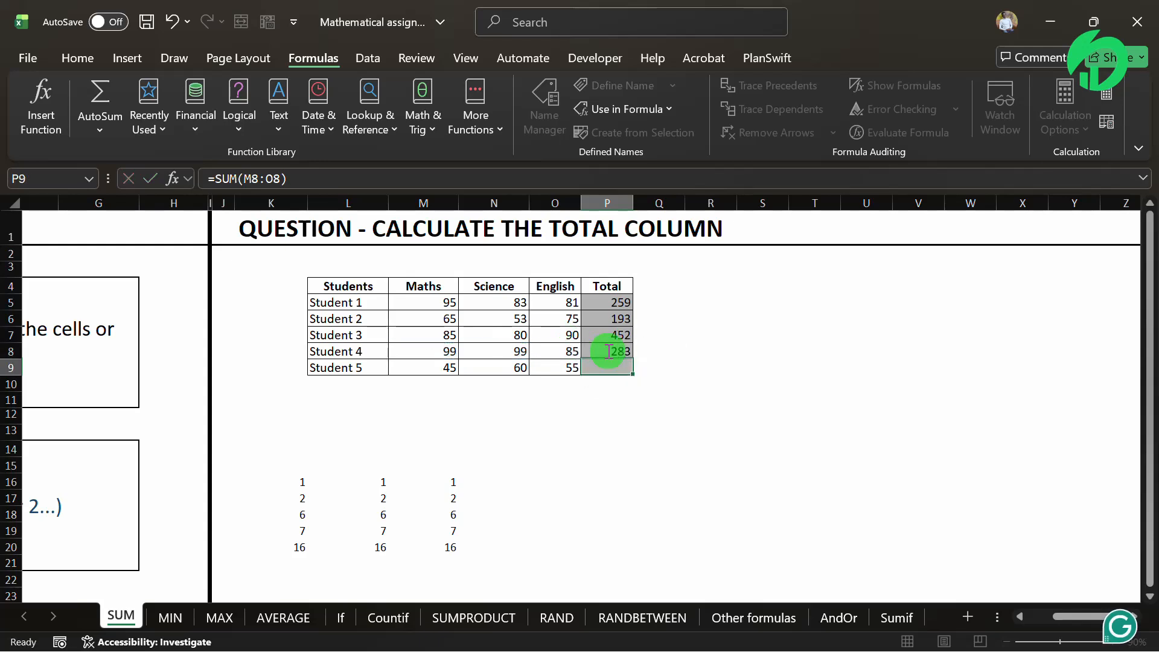
key("alt+equal")
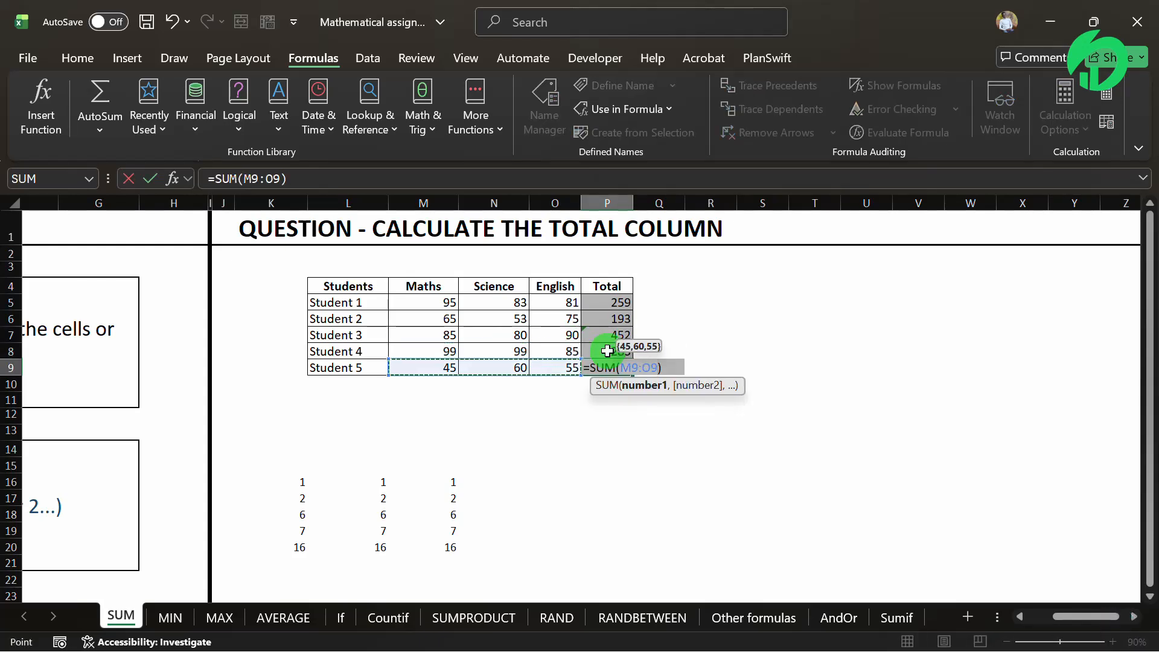
key("Return")
Total the Maths marks M5:M9 in cell M10 below the table with AutoSum.
scroll(535, 384, "left", 1)
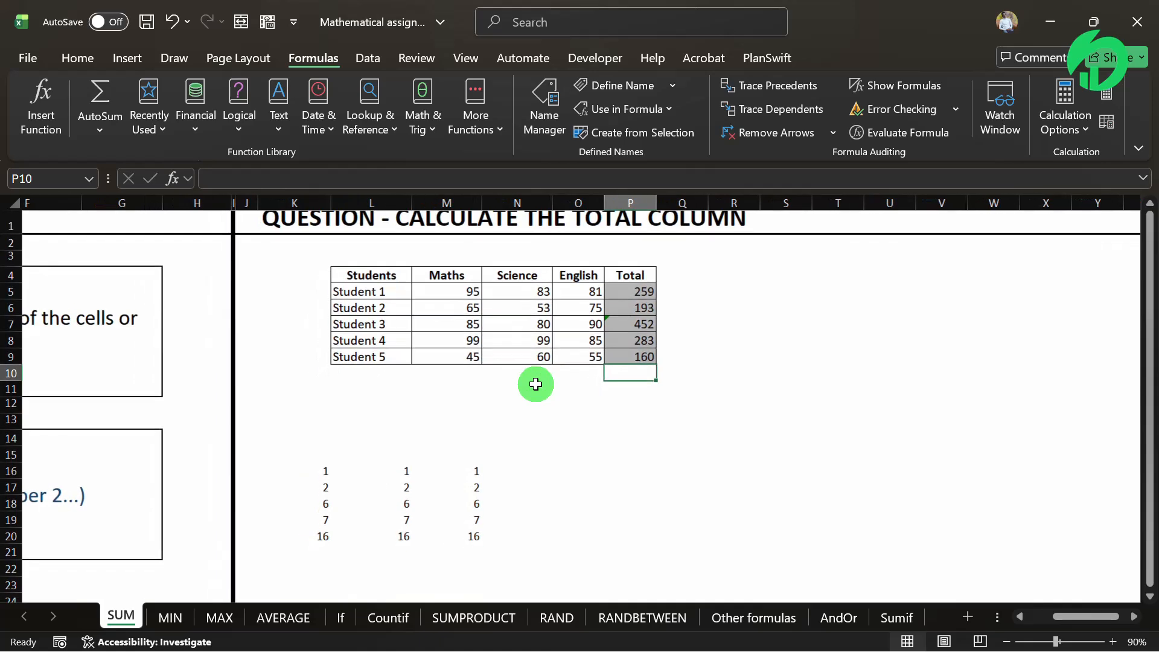
scroll(536, 384, "left", 2)
scroll(535, 384, "up", 1)
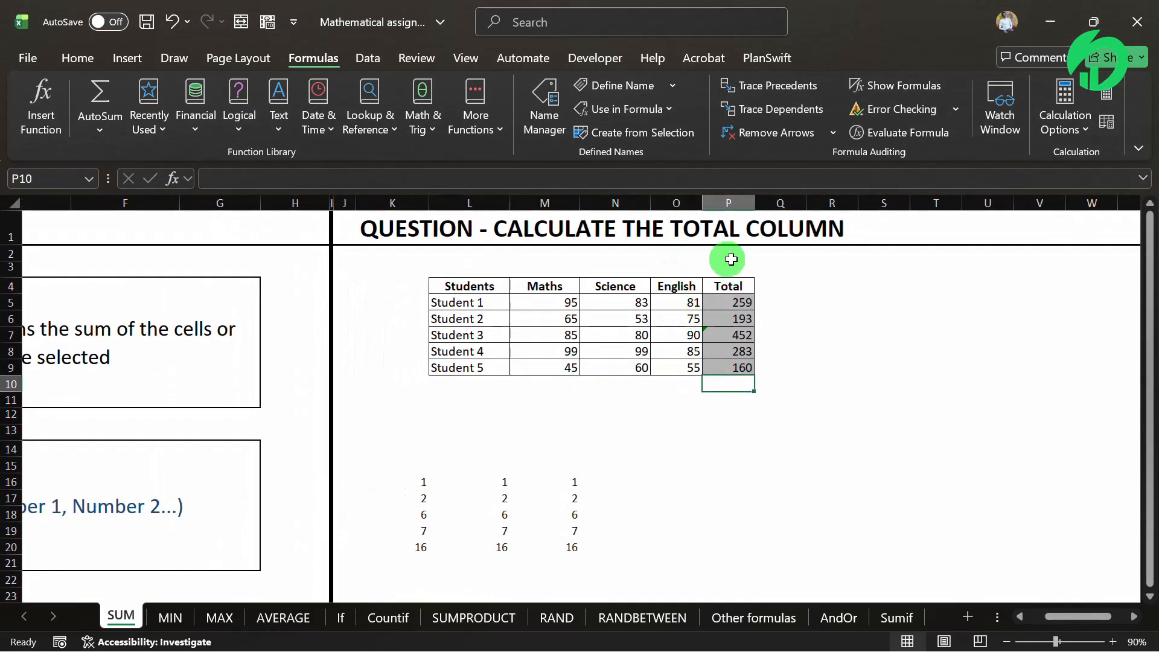
left_click_drag(575, 300, 674, 316)
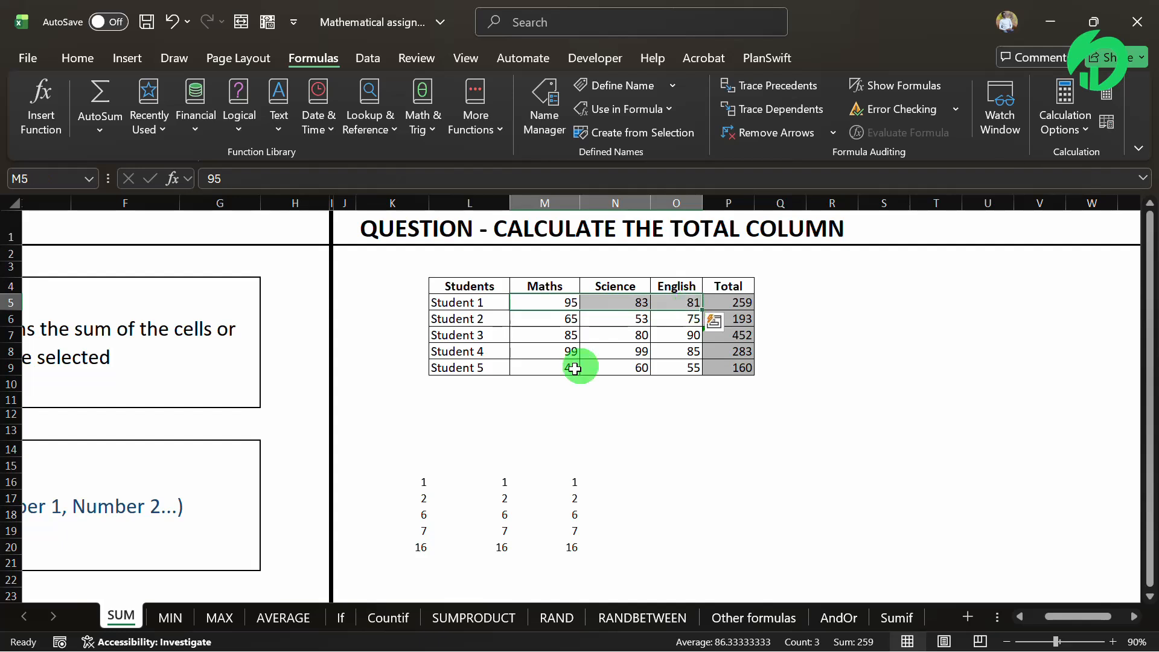
left_click(552, 386)
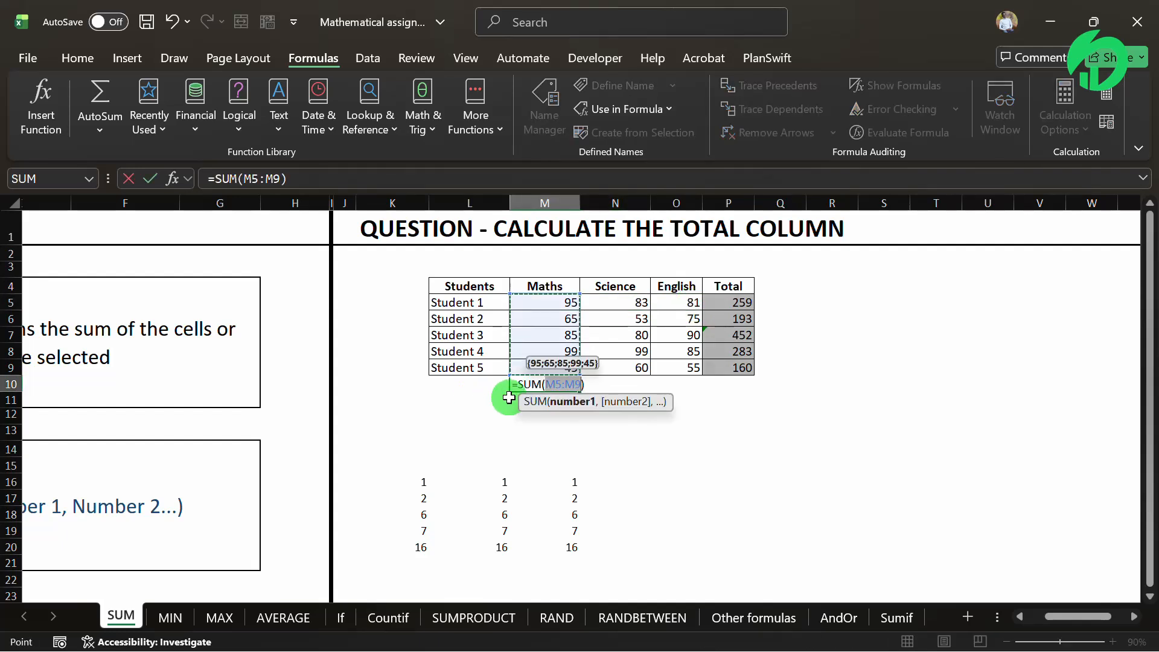
key("Return")
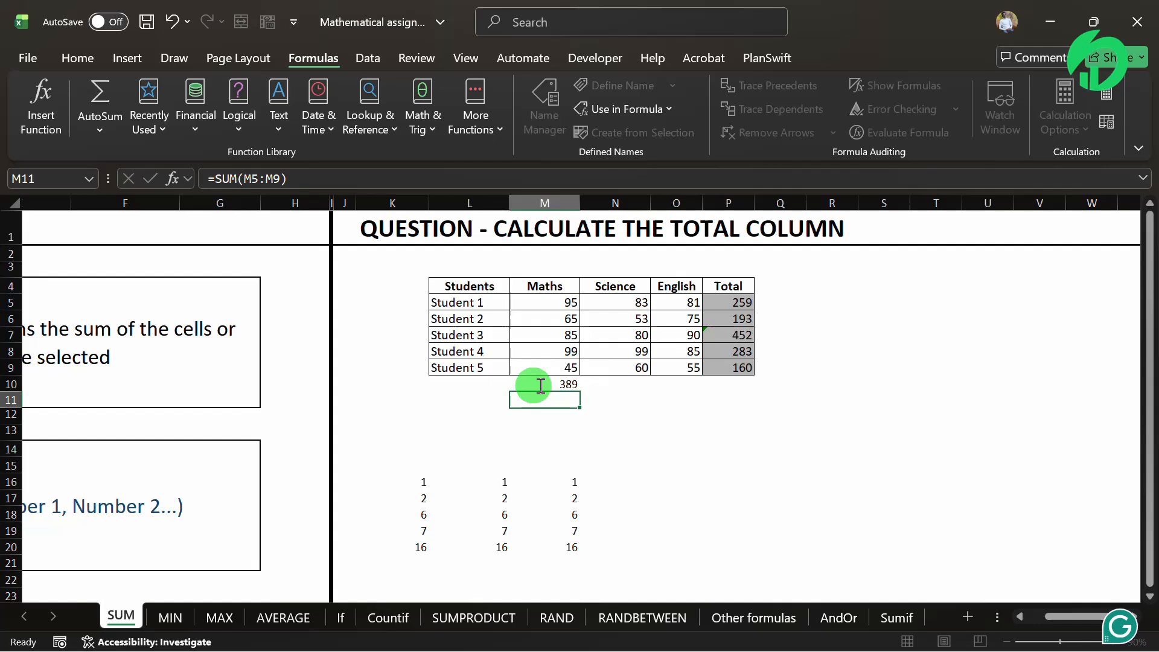
Total the Science marks N5:N9 in N10 and the English marks O5:O9 in O10 with AutoSum.
left_click(590, 384)
key("alt+equal")
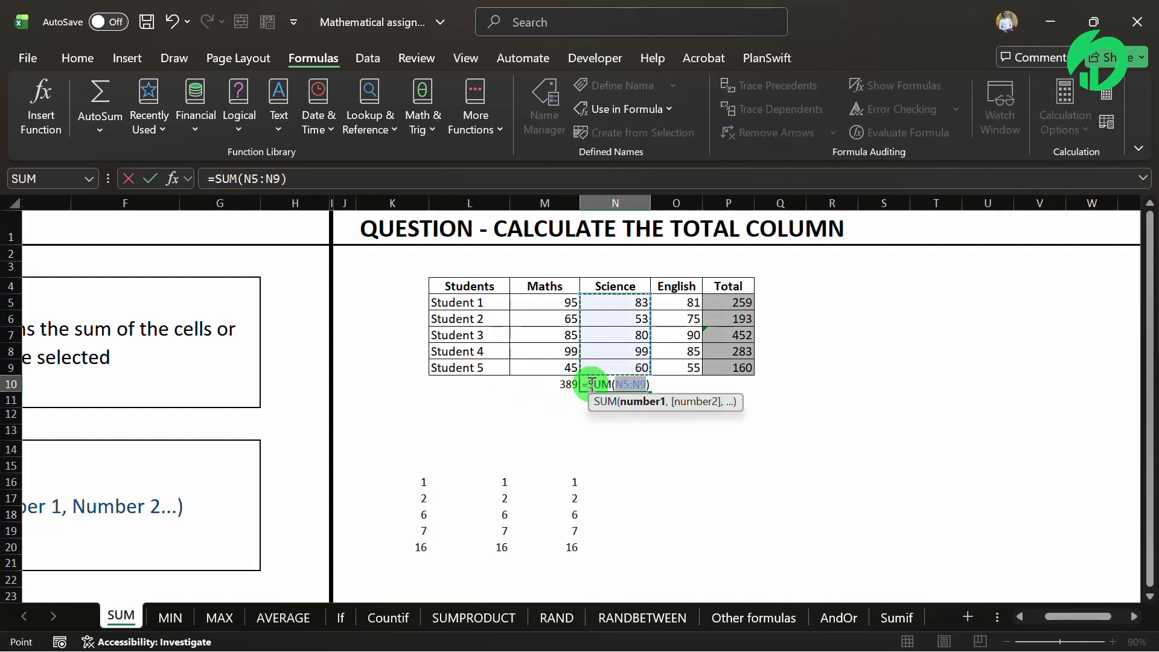
key("Return")
left_click(676, 384)
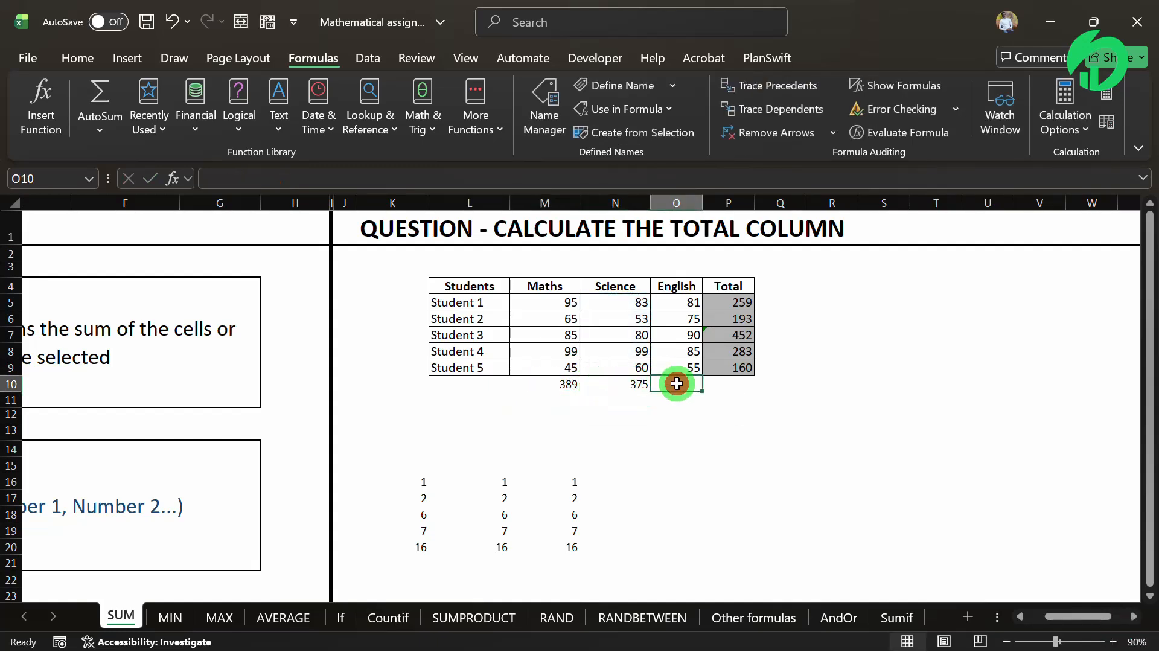
key("alt+equal")
key("Return")
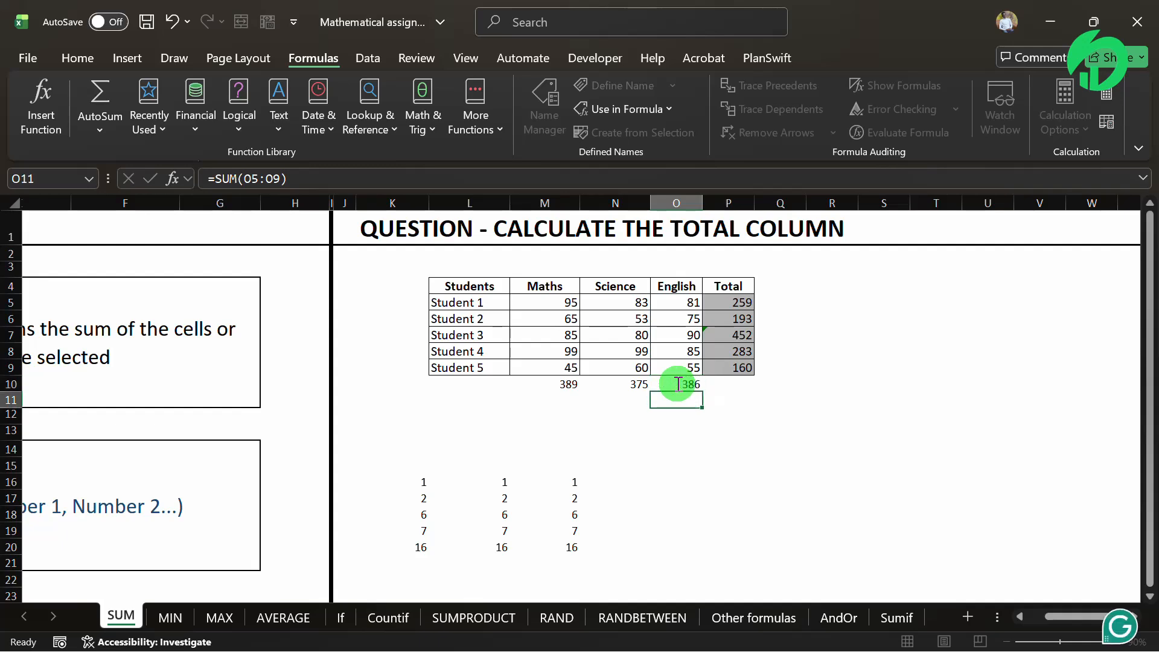